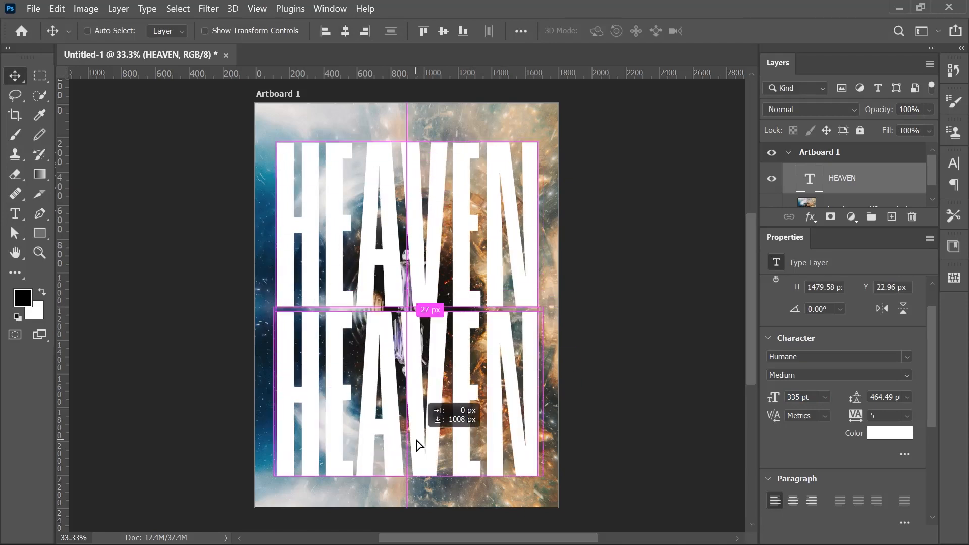
Flip the HEAVEN copy text vertically and move it up so its letters mirror directly beneath the original word.
{"action": "key", "text": "ctrl+t"}
{"action": "right_click", "coordinate": [451, 371]}
{"action": "left_click", "coordinate": [452, 358]}
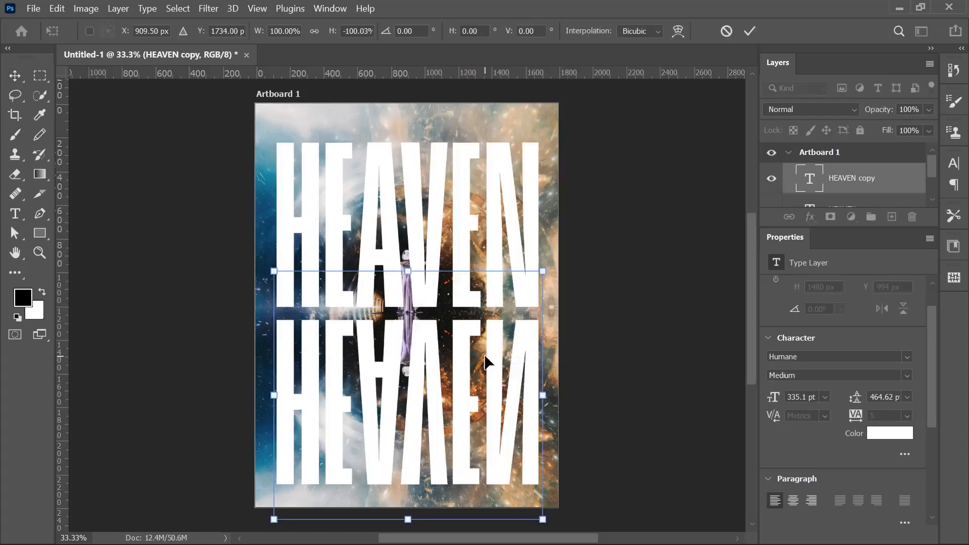
{"action": "left_click_drag", "start_coordinate": [443, 399], "coordinate": [441, 379]}
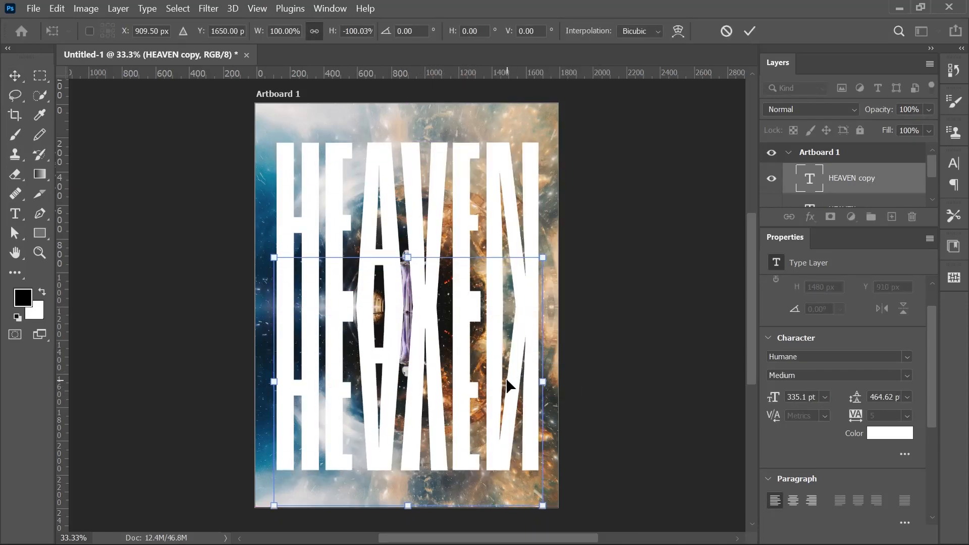
{"action": "left_click", "coordinate": [750, 31]}
Set the flipped HEAVEN copy layer's blending mode to Soft Light and duplicate the layer.
{"action": "left_click_drag", "start_coordinate": [844, 227], "coordinate": [844, 338]}
{"action": "left_click", "coordinate": [792, 110]}
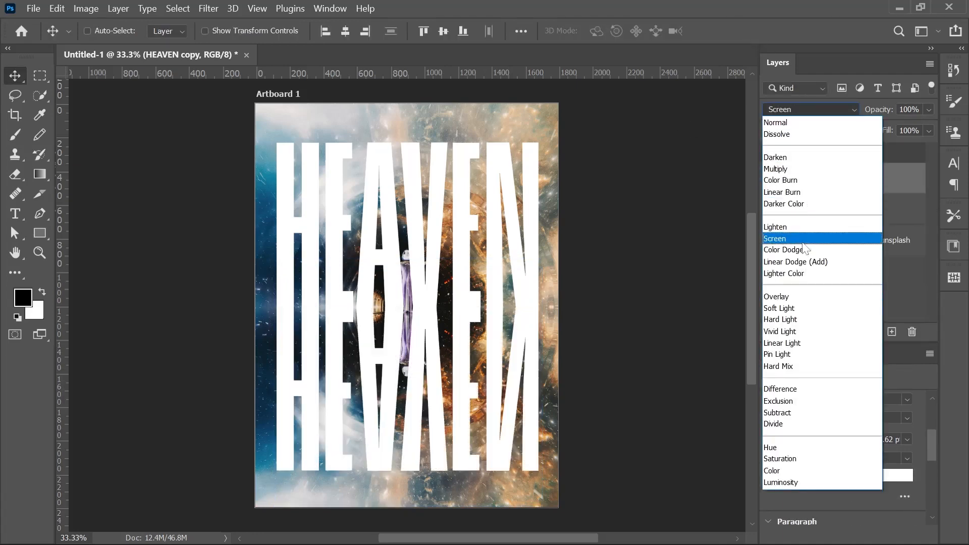
{"action": "left_click", "coordinate": [808, 308]}
{"action": "key", "text": "ctrl+j"}
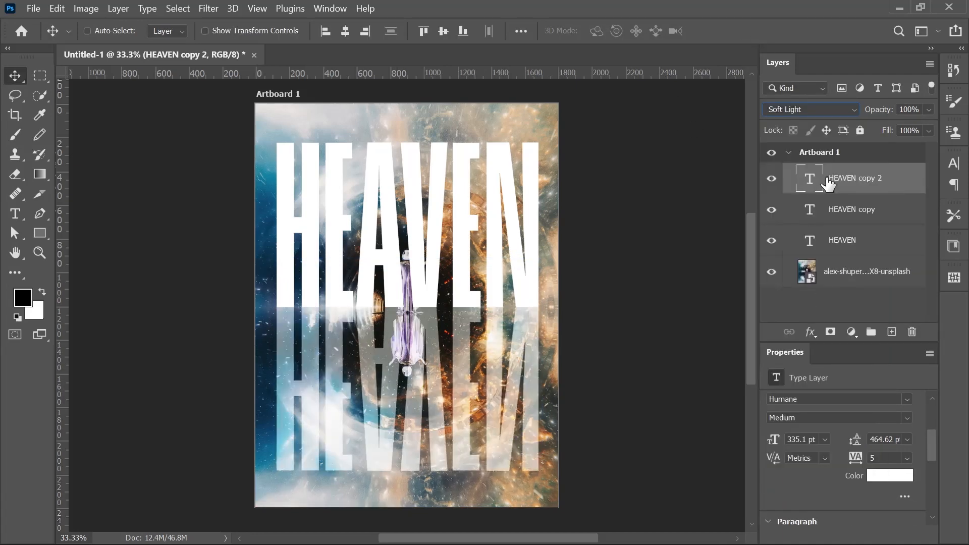
Mask the HEAVEN copy 2 layer and fade its lower part with upward black-to-transparent gradients.
{"action": "left_click", "coordinate": [830, 332]}
{"action": "left_click", "coordinate": [40, 174]}
{"action": "left_click", "coordinate": [113, 31]}
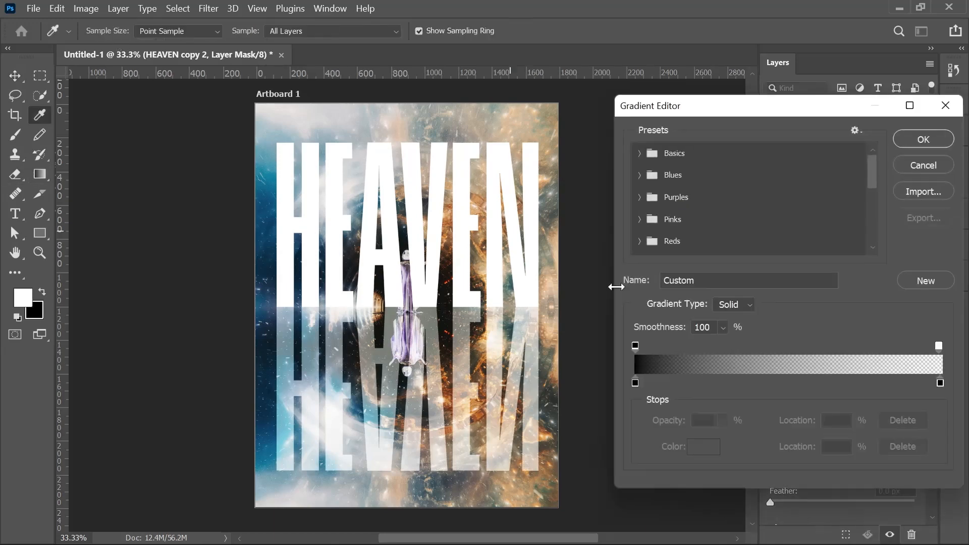
{"action": "left_click", "coordinate": [923, 140]}
{"action": "left_click_drag", "start_coordinate": [407, 377], "coordinate": [408, 378]}
{"action": "left_click_drag", "start_coordinate": [420, 498], "coordinate": [425, 391]}
{"action": "left_click_drag", "start_coordinate": [402, 503], "coordinate": [403, 402]}
{"action": "left_click_drag", "start_coordinate": [404, 494], "coordinate": [400, 421]}
Set the blending mode of the masked HEAVEN copy 2 layer to Overlay.
{"action": "left_click", "coordinate": [857, 178]}
{"action": "left_click", "coordinate": [810, 109]}
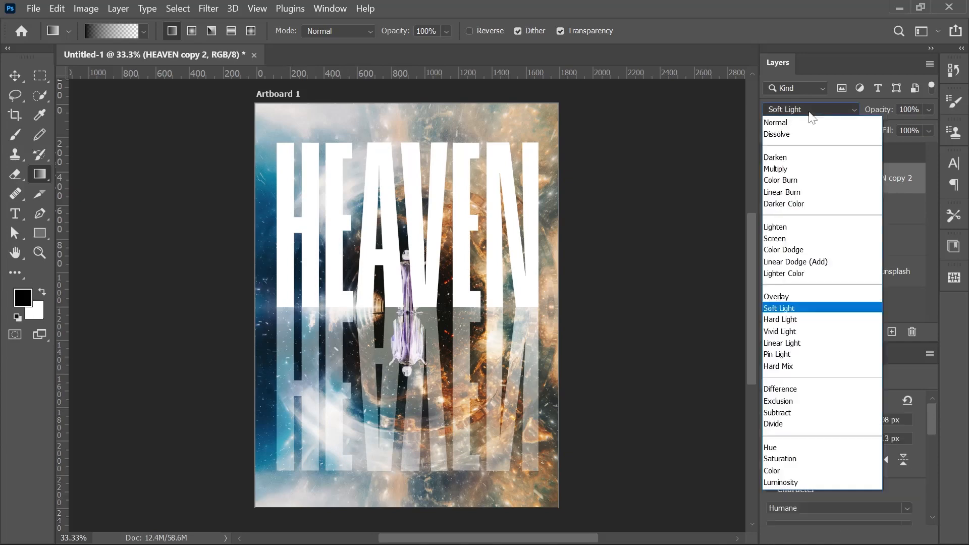
{"action": "left_click", "coordinate": [796, 298]}
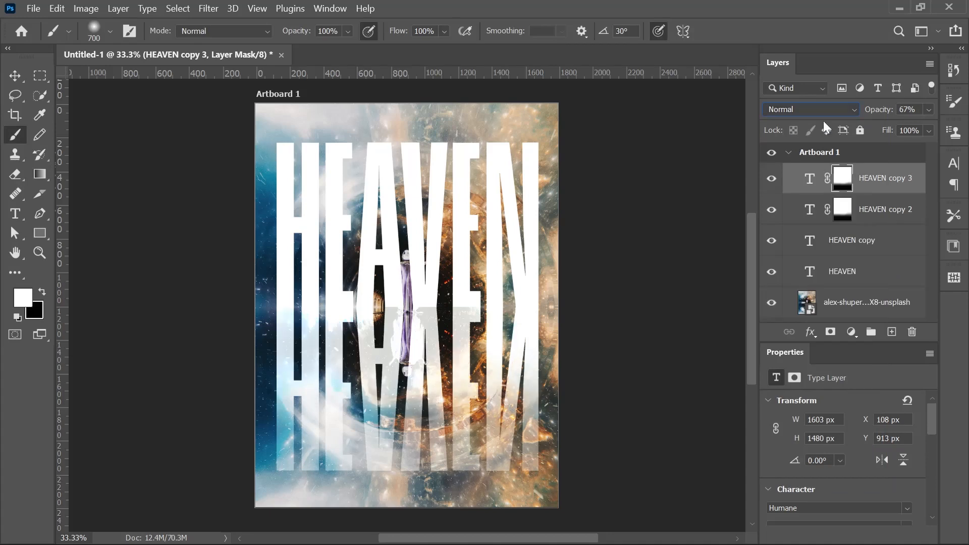
Place the HEAVEN copy 3 layer below HEAVEN copy 2, reduce its opacity to 16% and compare it hidden and shown.
{"action": "left_click", "coordinate": [928, 109]}
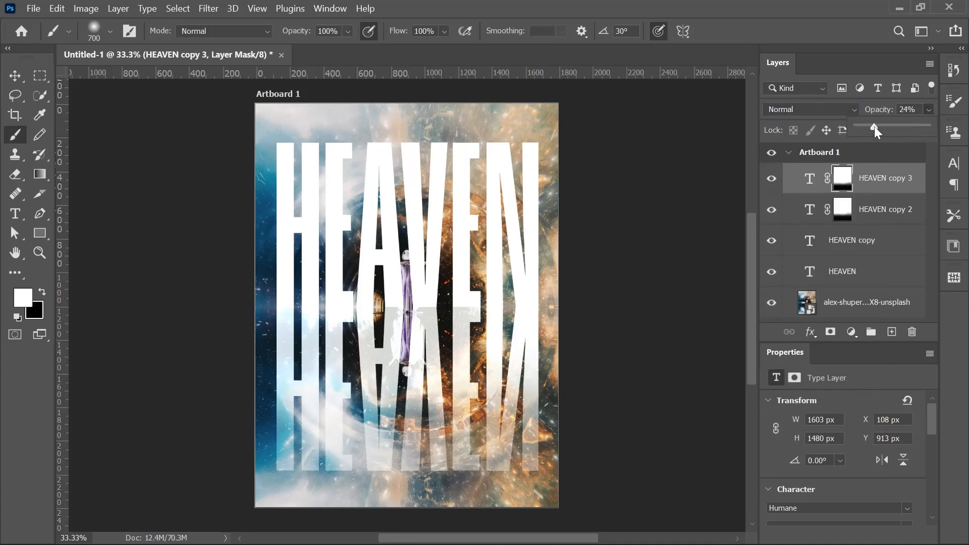
{"action": "left_click_drag", "start_coordinate": [875, 127], "coordinate": [902, 127]}
{"action": "left_click_drag", "start_coordinate": [862, 184], "coordinate": [858, 224]}
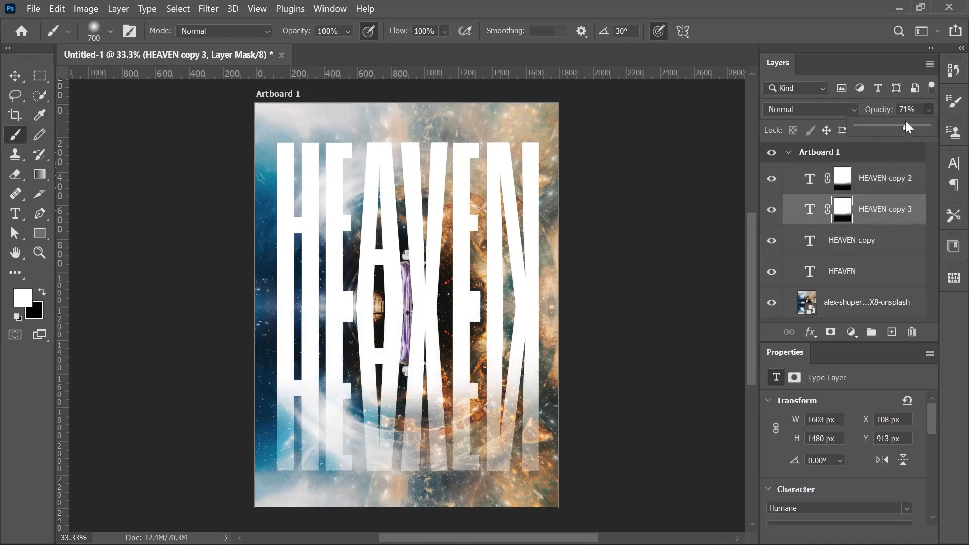
{"action": "left_click_drag", "start_coordinate": [879, 128], "coordinate": [869, 125]}
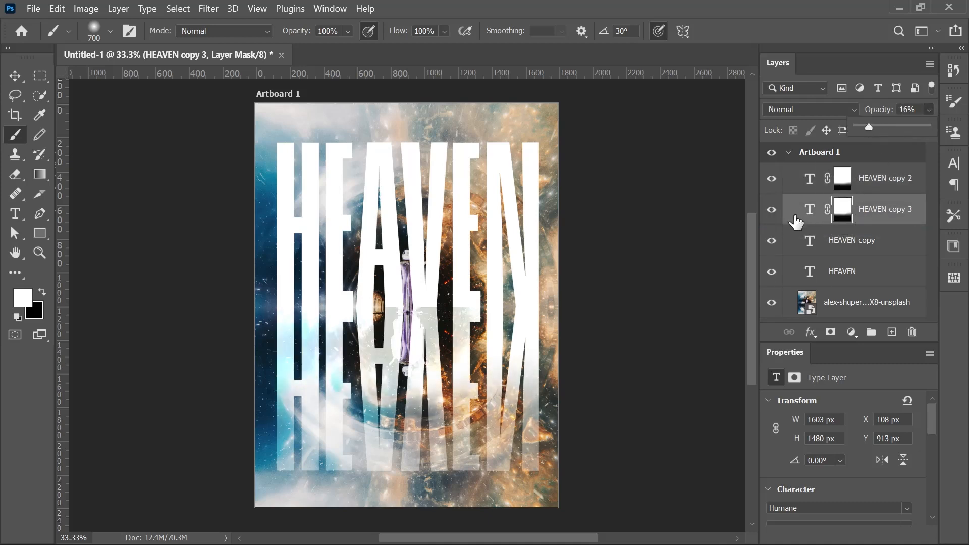
{"action": "left_click", "coordinate": [771, 211]}
{"action": "left_click", "coordinate": [771, 212]}
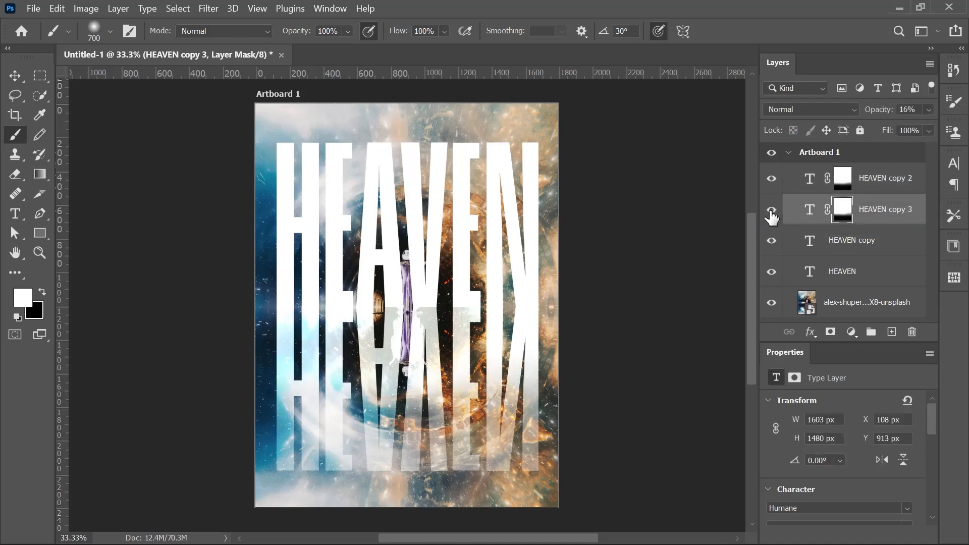
Group HEAVEN copy, HEAVEN copy 2 and HEAVEN copy 3, and name the group LOWER TEXT.
{"action": "left_click", "coordinate": [878, 185], "text": "shift"}
{"action": "left_click", "coordinate": [880, 247]}
{"action": "left_click", "coordinate": [872, 180], "text": "shift"}
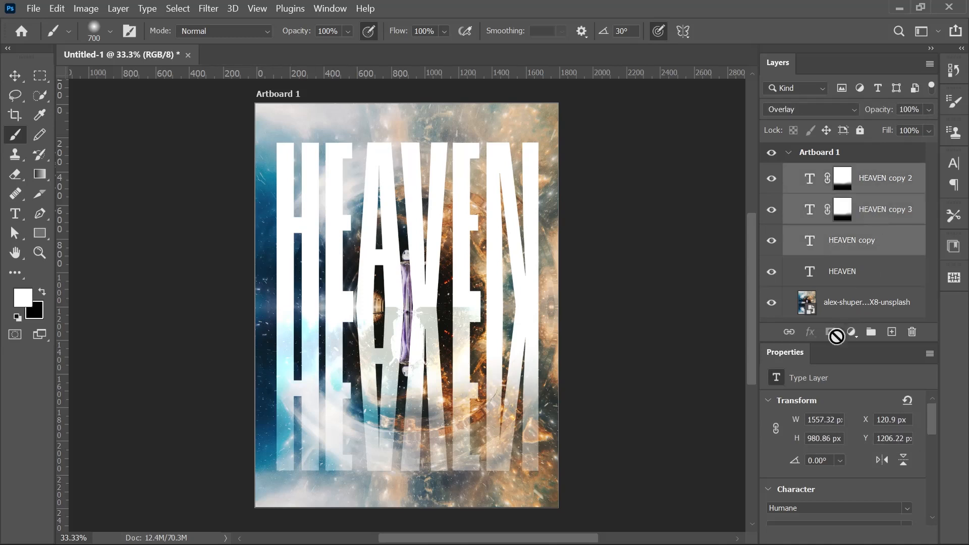
{"action": "left_click_drag", "start_coordinate": [837, 336], "coordinate": [871, 331]}
{"action": "double_click", "coordinate": [838, 172]}
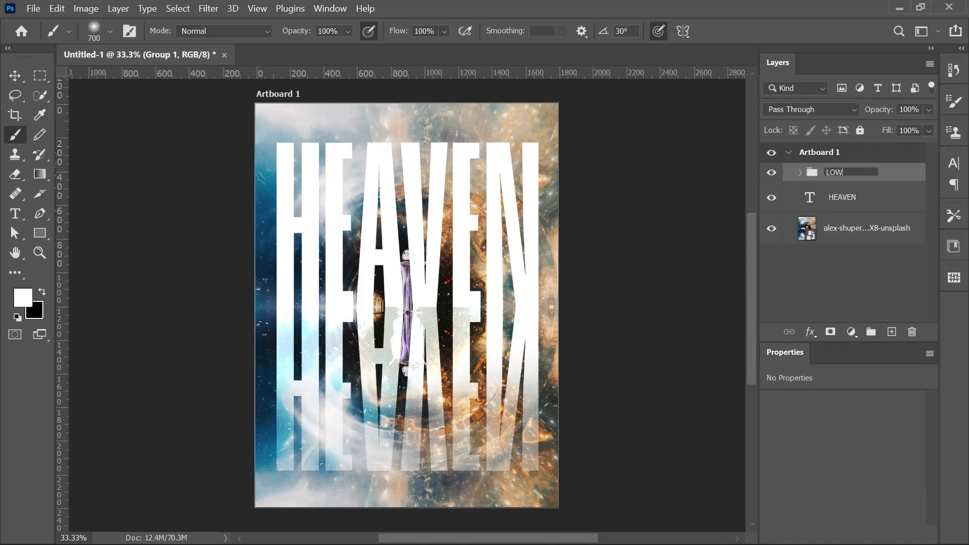
{"action": "key", "text": "Return"}
Rename the LOWER TEXT group to REFLECT.
{"action": "left_click", "coordinate": [880, 203]}
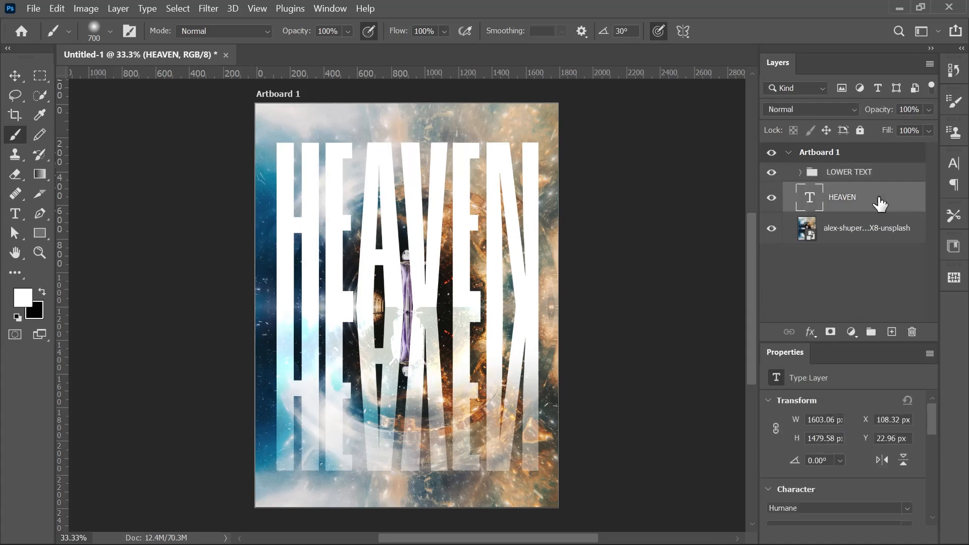
{"action": "double_click", "coordinate": [842, 174]}
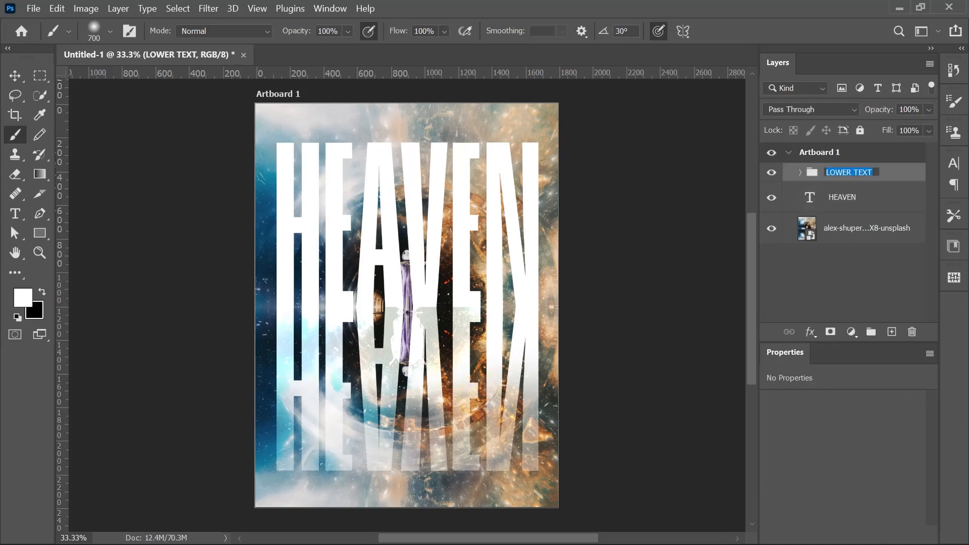
{"action": "key", "text": "Return"}
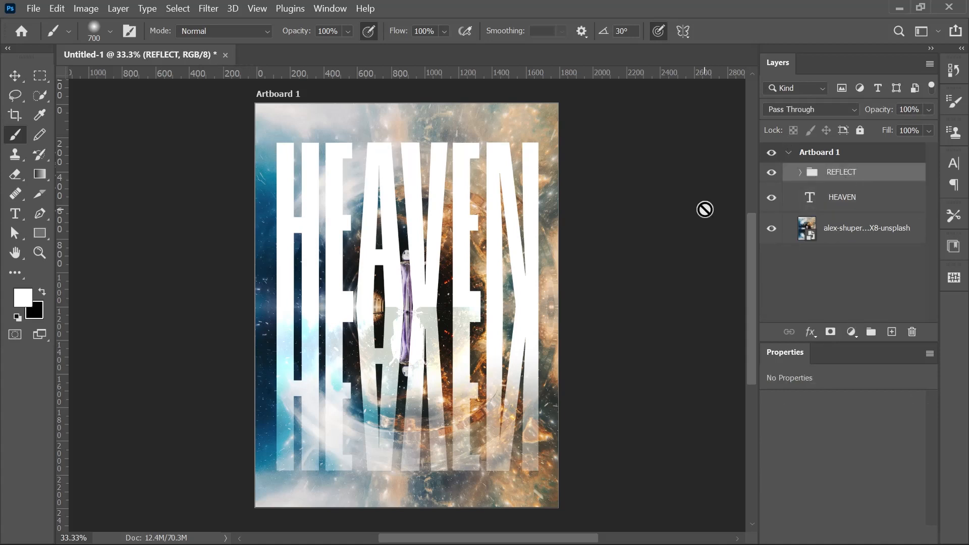
Add a blank layer above the background photo, masked from the figure selection, and invert the mask with the text shown again.
{"action": "left_click", "coordinate": [873, 228]}
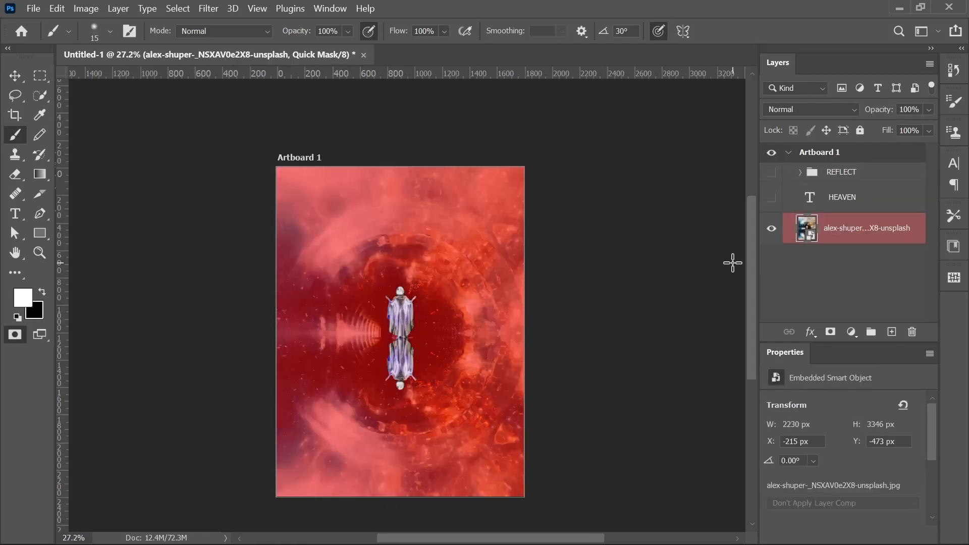
{"action": "left_click", "coordinate": [892, 332]}
{"action": "left_click", "coordinate": [831, 332]}
{"action": "scroll", "coordinate": [464, 347], "scroll_direction": "up", "scroll_amount": 3}
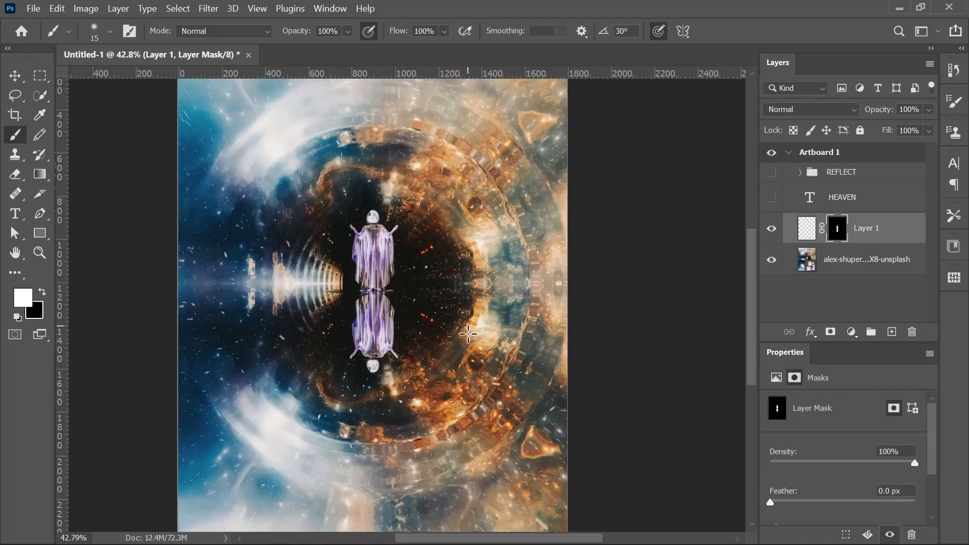
{"action": "scroll", "coordinate": [465, 348], "scroll_direction": "down", "scroll_amount": 2}
{"action": "left_click_drag", "start_coordinate": [772, 201], "coordinate": [775, 176]}
{"action": "key", "text": "ctrl+i"}
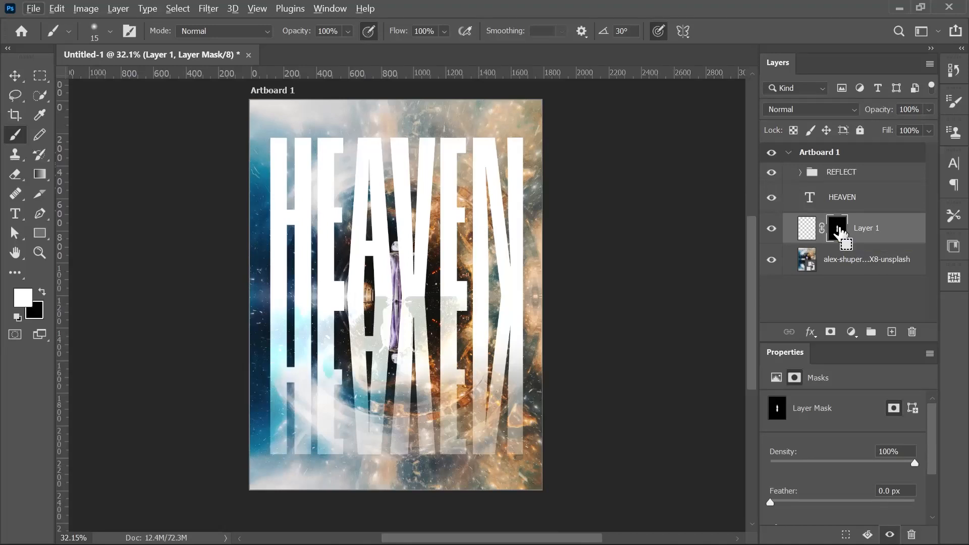
Try copying the inverted figure mask from Layer 1 to the HEAVEN layer and the REFLECT group.
{"action": "left_click_drag", "start_coordinate": [837, 229], "coordinate": [852, 179]}
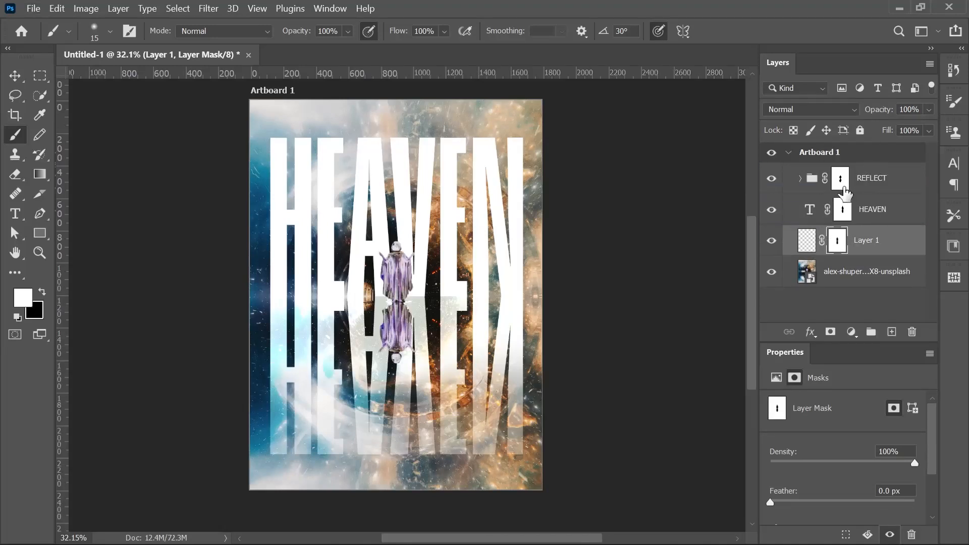
{"action": "scroll", "coordinate": [445, 305], "scroll_direction": "up", "scroll_amount": 2}
{"action": "left_click_drag", "start_coordinate": [443, 306], "coordinate": [474, 312]}
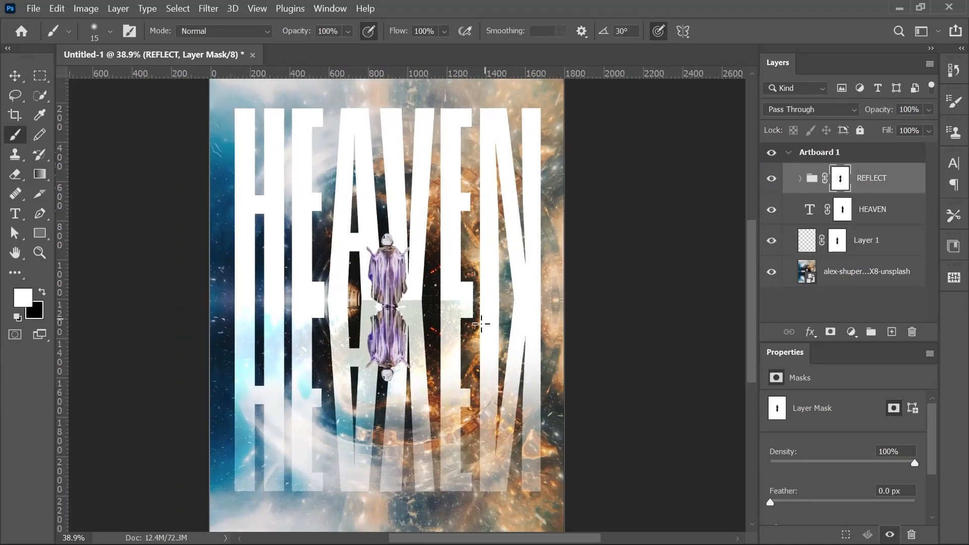
{"action": "scroll", "coordinate": [475, 314], "scroll_direction": "down", "scroll_amount": 1}
{"action": "key", "text": "ctrl+z"}
{"action": "key", "text": "ctrl+z"}
Scale Layer 1 and the background photo together to 151.72% about their centre.
{"action": "left_click", "coordinate": [848, 235]}
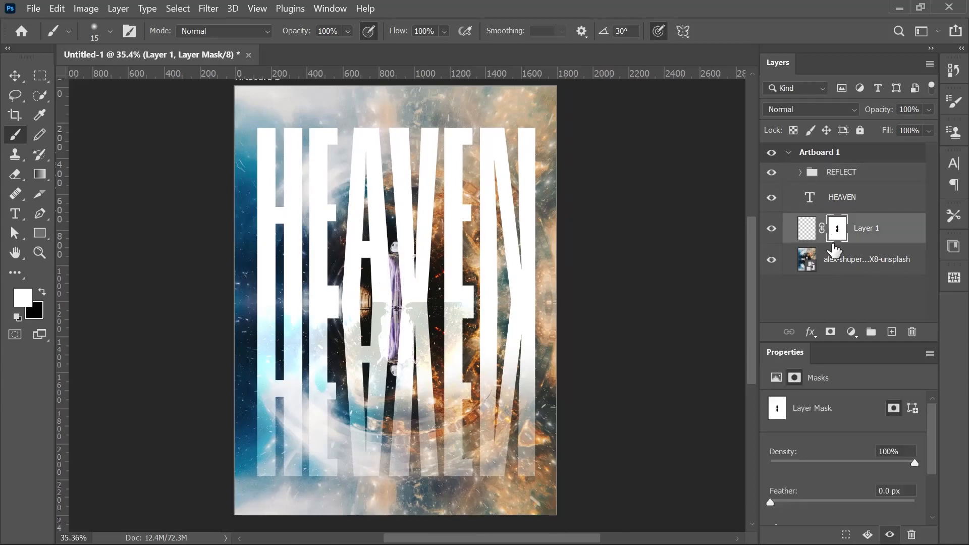
{"action": "left_click", "coordinate": [806, 260], "text": "shift"}
{"action": "key", "text": "ctrl+t"}
{"action": "scroll", "coordinate": [558, 339], "scroll_direction": "down", "scroll_amount": 4}
{"action": "left_click_drag", "start_coordinate": [580, 514], "coordinate": [591, 461]}
{"action": "scroll", "coordinate": [565, 299], "scroll_direction": "up", "scroll_amount": 5}
{"action": "scroll", "coordinate": [576, 290], "scroll_direction": "down", "scroll_amount": 2}
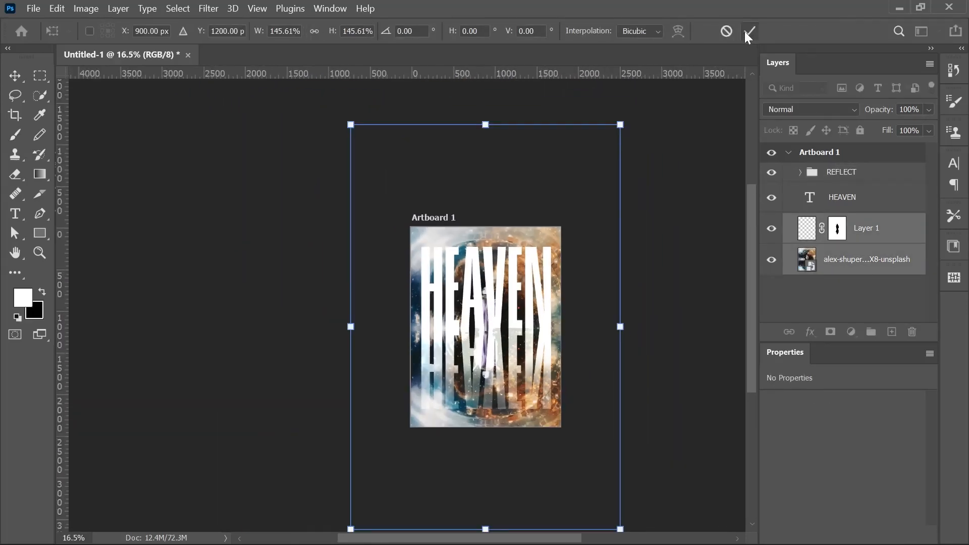
{"action": "mouse_move", "coordinate": [622, 124]}
{"action": "left_mouse_down"}
{"action": "mouse_move", "coordinate": [634, 108]}
{"action": "mouse_move", "coordinate": [626, 127]}
{"action": "left_mouse_up"}
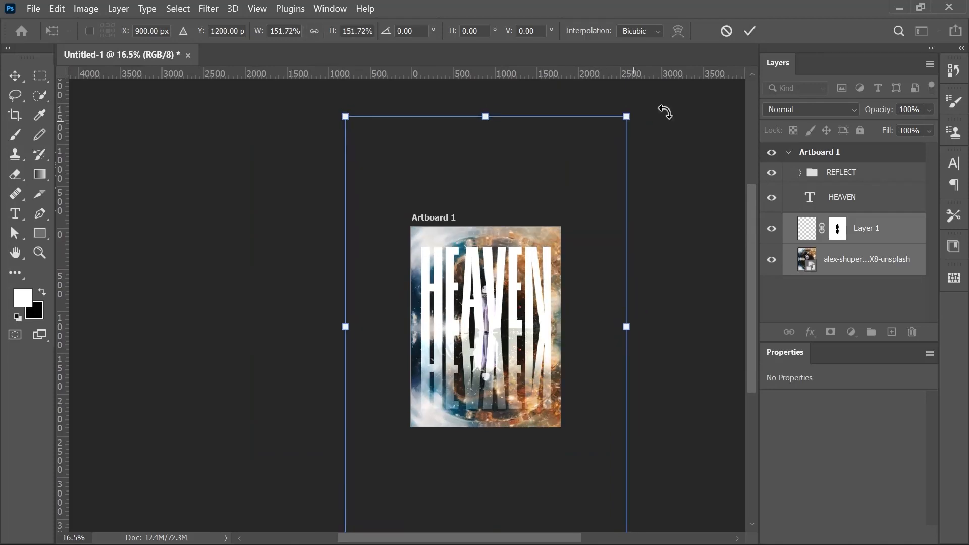
{"action": "left_click", "coordinate": [750, 31]}
Try moving the enlarged background photo and Layer 1 up by about 54 px.
{"action": "key", "text": "b"}
{"action": "key", "text": "ctrl+0"}
{"action": "left_click", "coordinate": [16, 76]}
{"action": "key", "text": "v"}
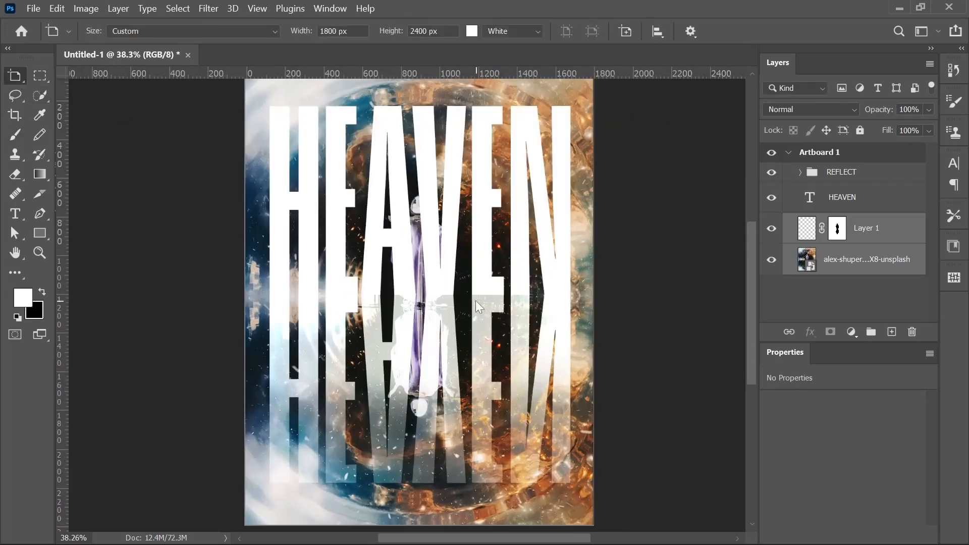
{"action": "key", "text": "v"}
{"action": "left_click_drag", "start_coordinate": [469, 299], "coordinate": [468, 302]}
{"action": "scroll", "coordinate": [488, 365], "scroll_direction": "down", "scroll_amount": 2}
{"action": "scroll", "coordinate": [478, 345], "scroll_direction": "up", "scroll_amount": 1}
{"action": "scroll", "coordinate": [480, 340], "scroll_direction": "down", "scroll_amount": 2}
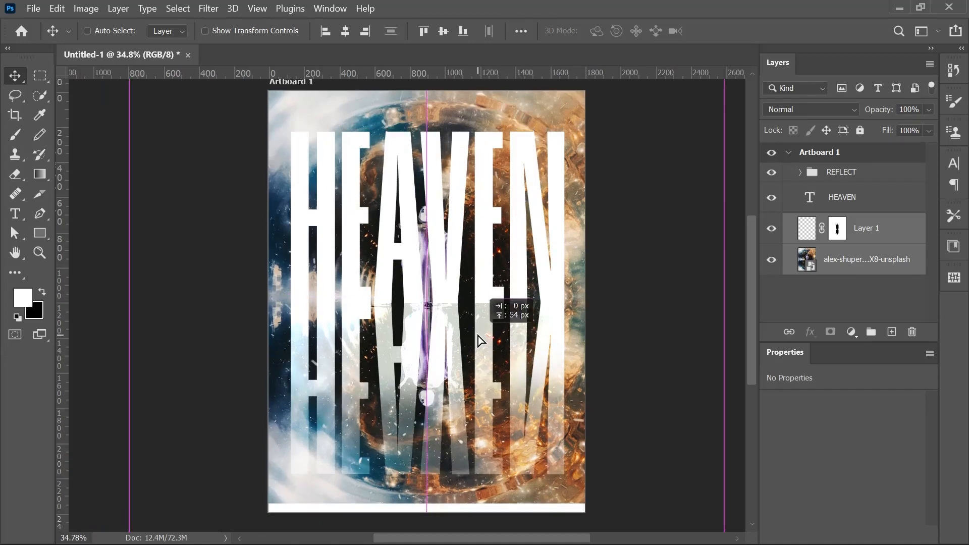
{"action": "scroll", "coordinate": [553, 346], "scroll_direction": "up", "scroll_amount": 3}
{"action": "scroll", "coordinate": [597, 315], "scroll_direction": "down", "scroll_amount": 1}
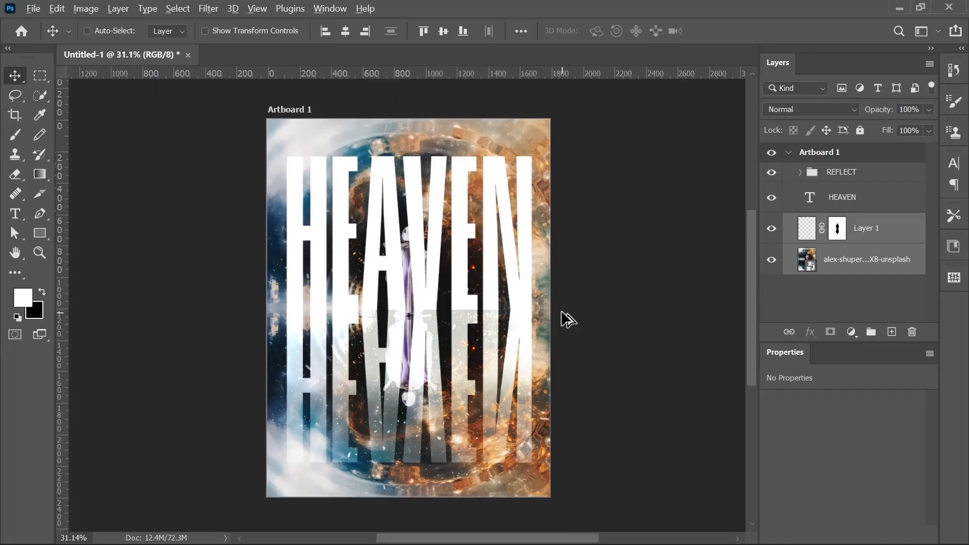
Expand the REFLECT group and raise the HEAVEN copy 3 layer's opacity to 25%.
{"action": "scroll", "coordinate": [562, 318], "scroll_direction": "up", "scroll_amount": 1}
{"action": "left_click", "coordinate": [801, 173]}
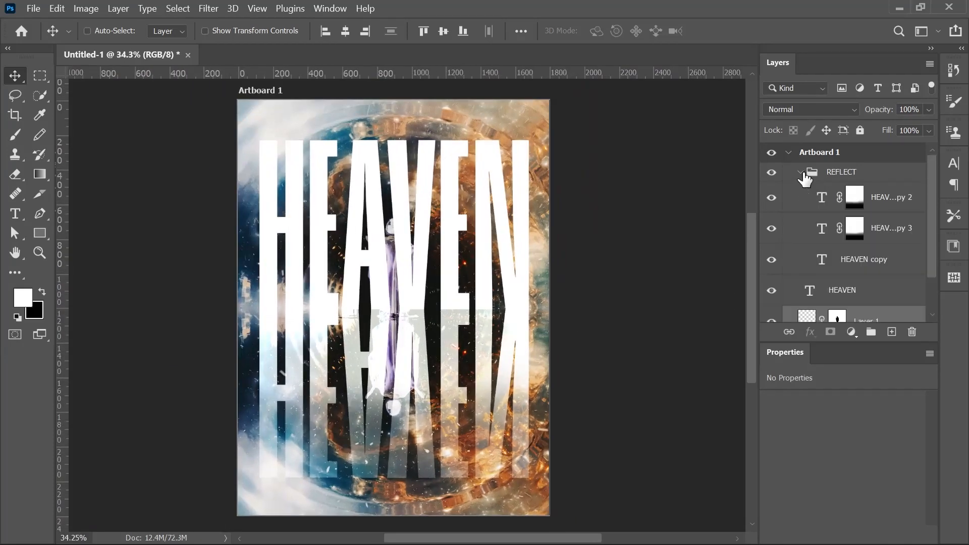
{"action": "left_click", "coordinate": [855, 197]}
{"action": "key", "text": "b"}
{"action": "left_click", "coordinate": [855, 229]}
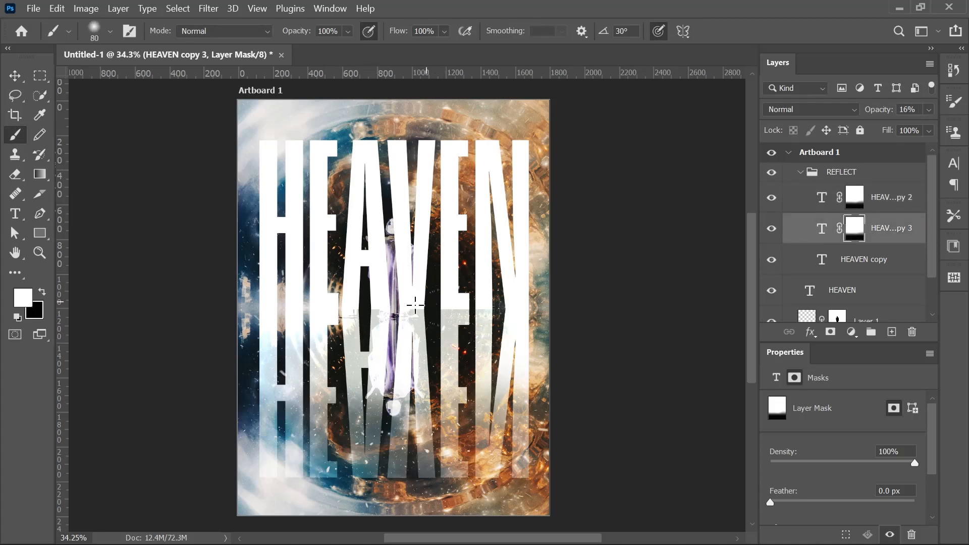
{"action": "left_click", "coordinate": [852, 200]}
{"action": "key", "text": "bracketright"}
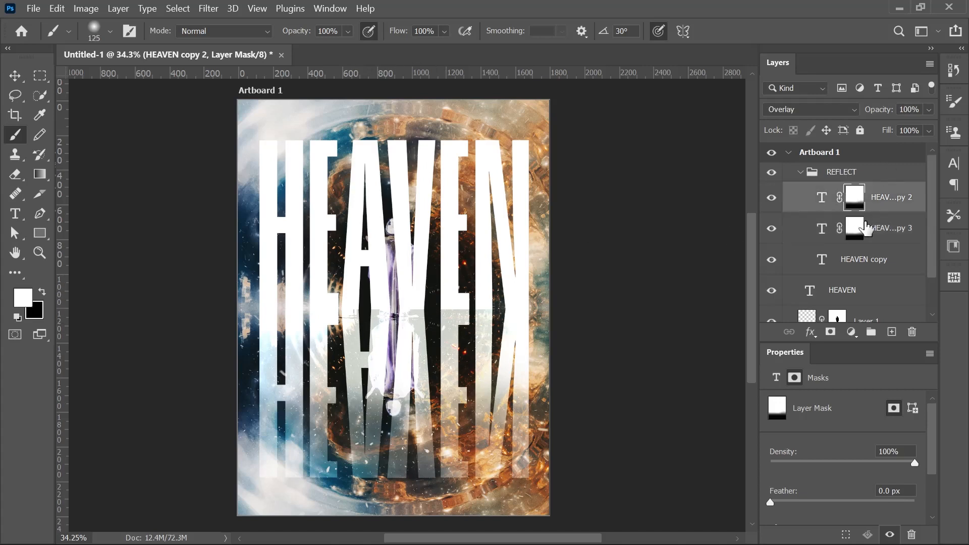
{"action": "left_click", "coordinate": [865, 226]}
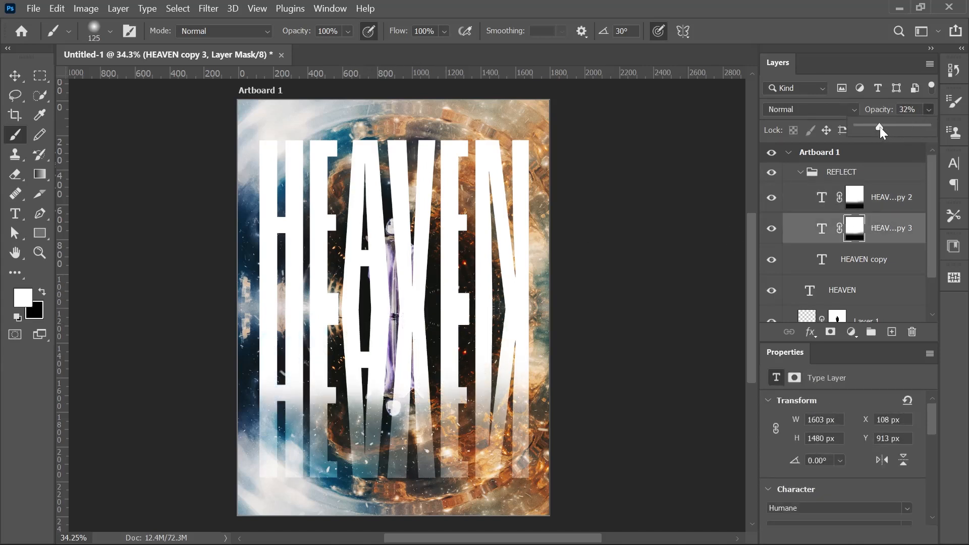
{"action": "left_click_drag", "start_coordinate": [878, 127], "coordinate": [874, 126]}
Soften the lower part of HEAVEN copy 3's mask with a 1100 px soft black brush at 50% opacity.
{"action": "key", "text": "bracketright"}
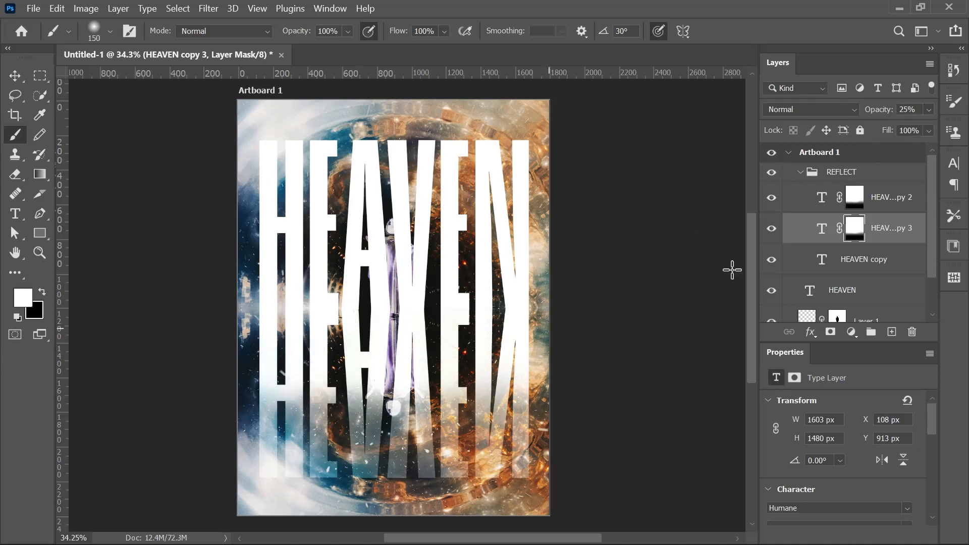
{"action": "key", "text": "x"}
{"action": "key", "text": "bracketright"}
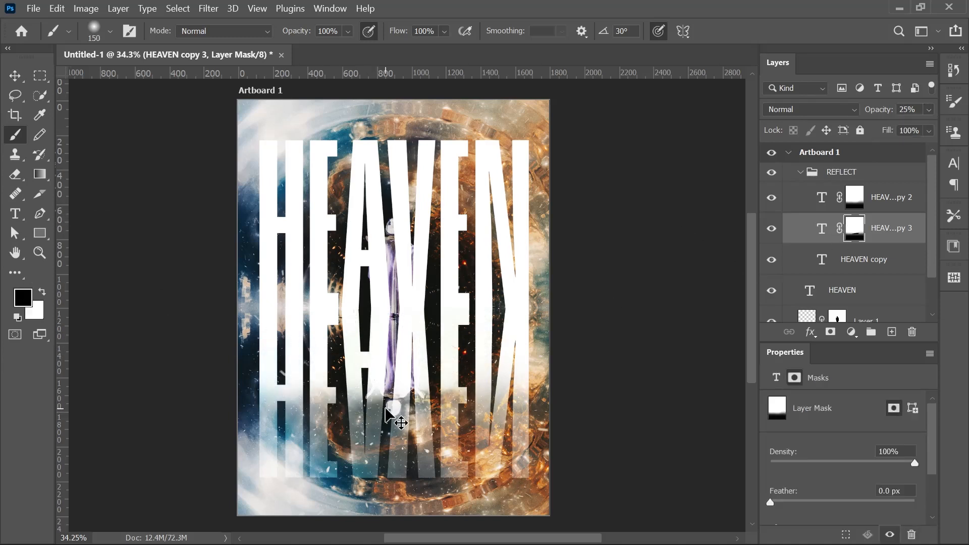
{"action": "key", "text": "bracketright"}
{"action": "left_click_drag", "start_coordinate": [278, 444], "coordinate": [299, 457]}
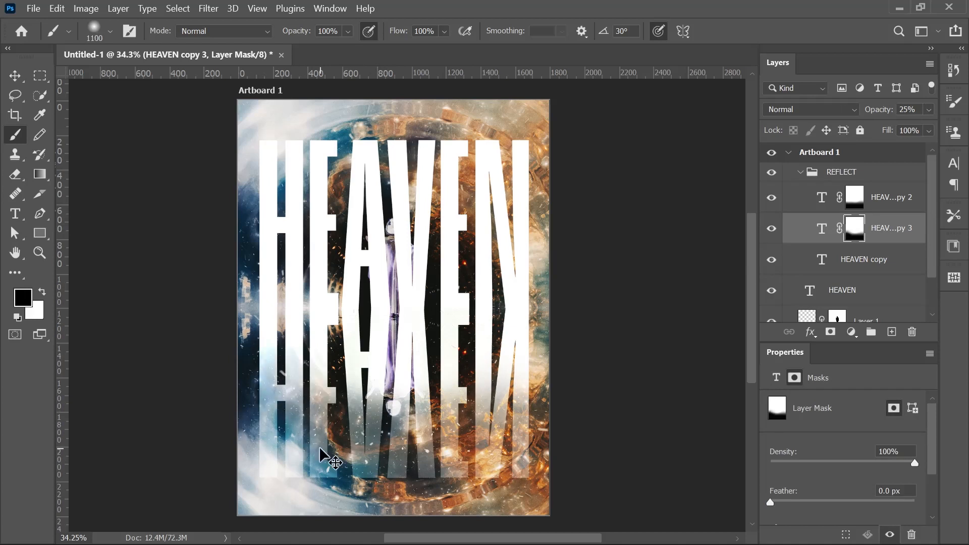
{"action": "key", "text": "ctrl+z"}
{"action": "key", "text": "5"}
{"action": "mouse_move", "coordinate": [261, 429]}
{"action": "left_mouse_down"}
{"action": "mouse_move", "coordinate": [359, 439]}
{"action": "mouse_move", "coordinate": [524, 407]}
{"action": "left_mouse_up"}
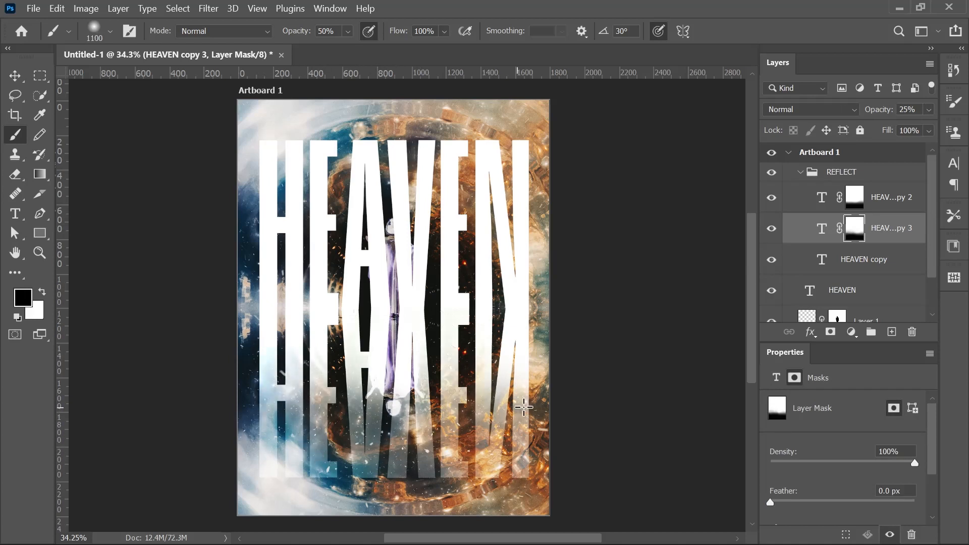
Copy Layer 1's figure-shaped mask to the HEAVEN text layer and the REFLECT group.
{"action": "left_click", "coordinate": [805, 174]}
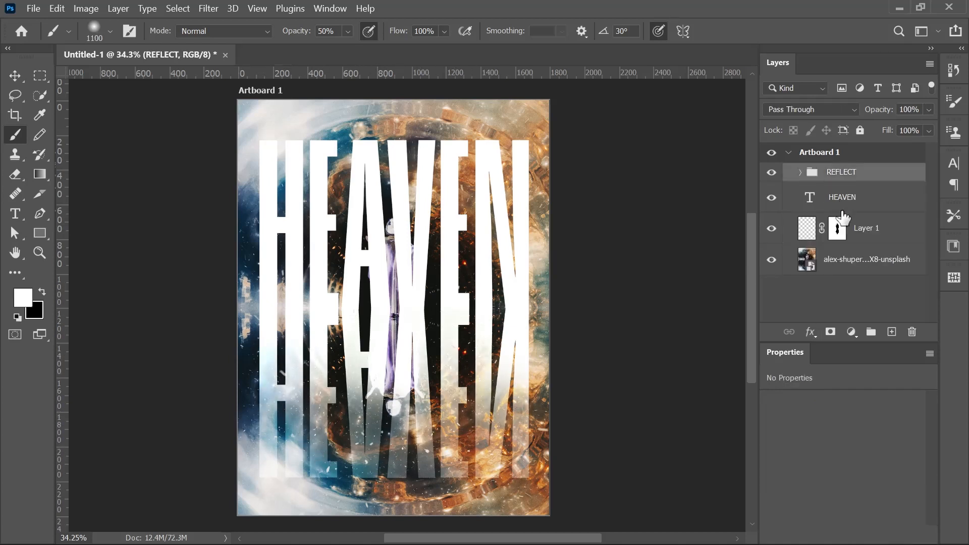
{"action": "left_click", "coordinate": [837, 227]}
{"action": "left_click_drag", "start_coordinate": [837, 228], "coordinate": [854, 186]}
{"action": "left_click_drag", "start_coordinate": [544, 303], "coordinate": [509, 311]}
{"action": "scroll", "coordinate": [510, 310], "scroll_direction": "down", "scroll_amount": 2}
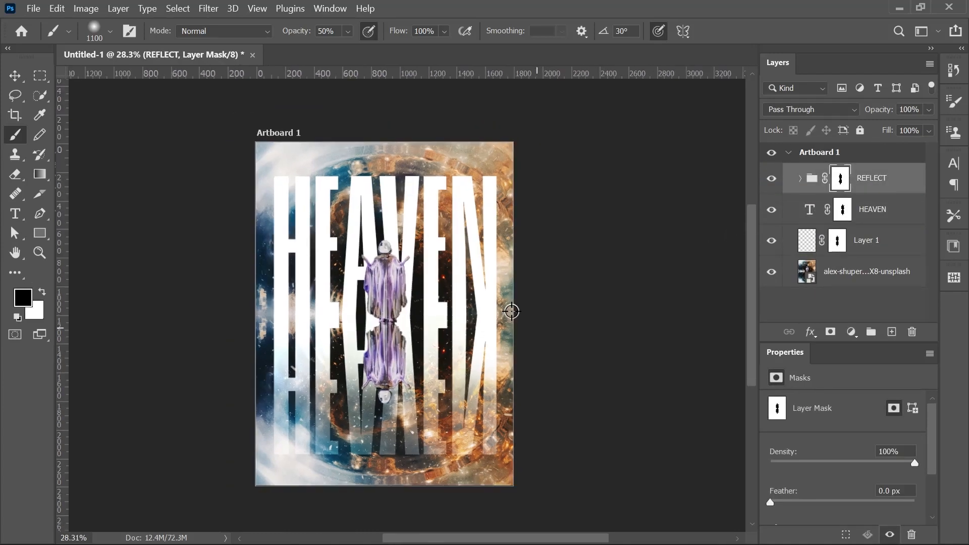
{"action": "scroll", "coordinate": [509, 311], "scroll_direction": "up", "scroll_amount": 1}
{"action": "left_click", "coordinate": [16, 77]}
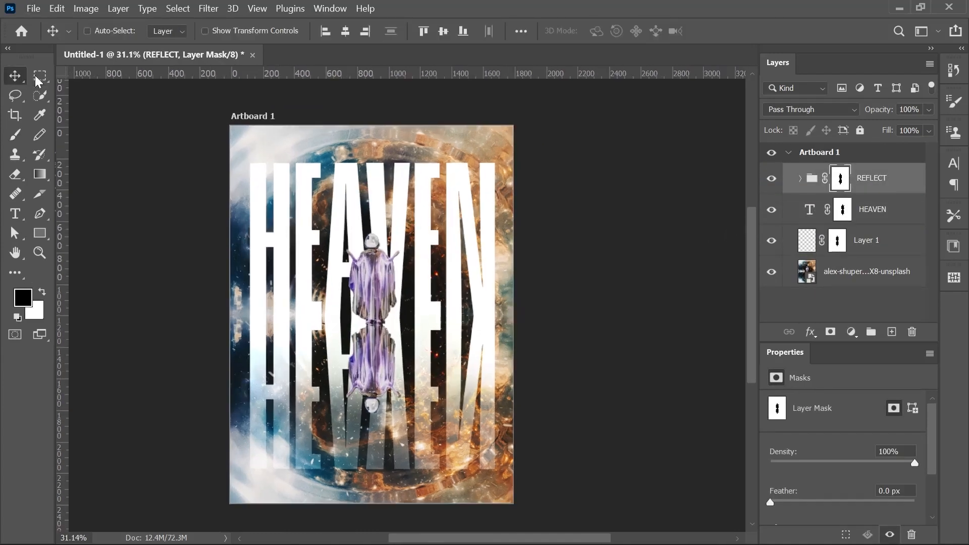
Adjust the HEAVEN layer's advanced blending and place the image "paper texture by freeject.net 4" above it.
{"action": "left_click", "coordinate": [814, 213]}
{"action": "left_click", "coordinate": [34, 9]}
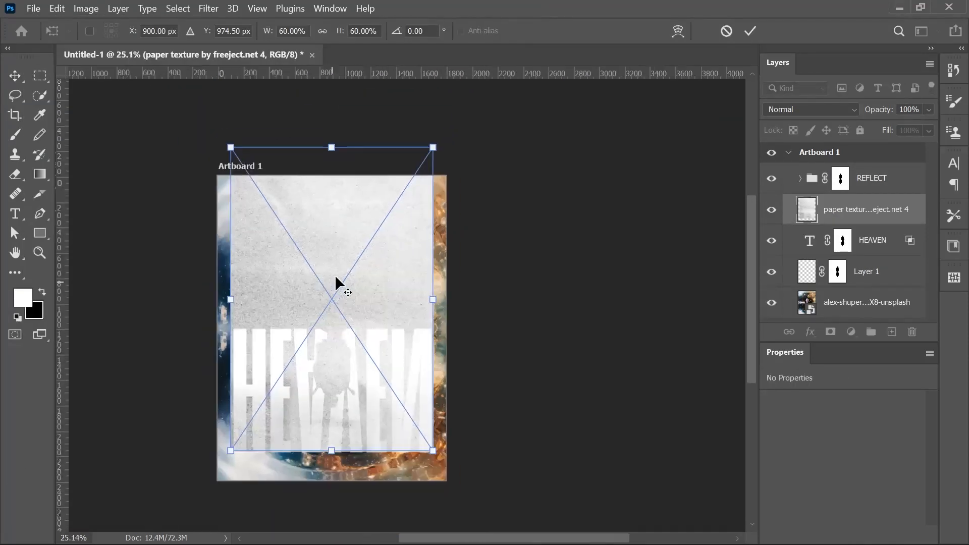
Scale and position the paper texture upright at 1868 × 2802 px so that it covers the whole artboard.
{"action": "left_click_drag", "start_coordinate": [449, 134], "coordinate": [486, 322]}
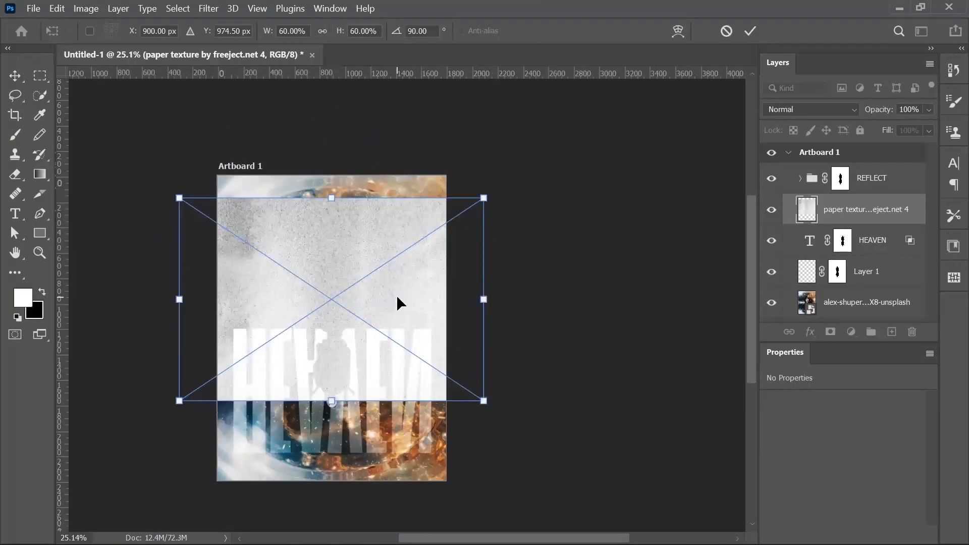
{"action": "left_click_drag", "start_coordinate": [396, 295], "coordinate": [396, 273]}
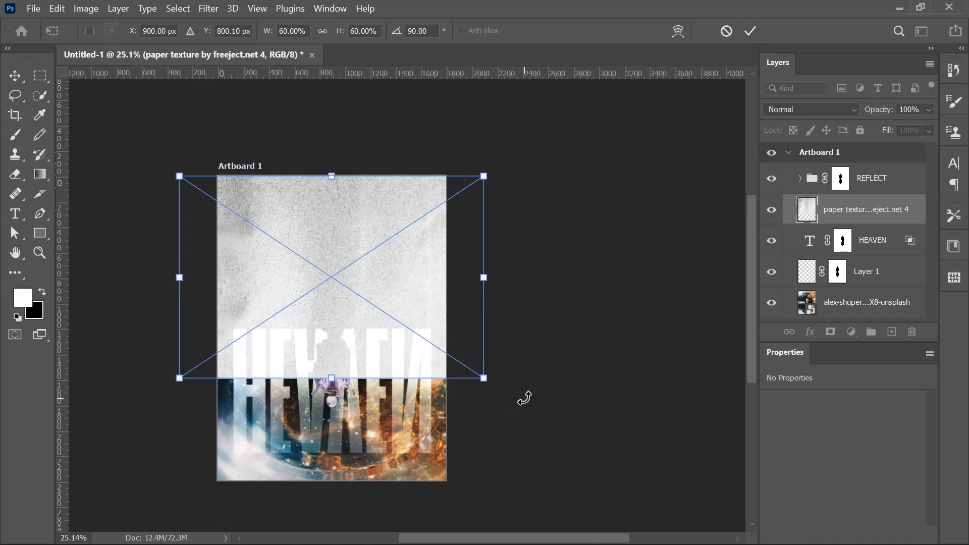
{"action": "left_click_drag", "start_coordinate": [524, 398], "coordinate": [465, 90]}
{"action": "left_click_drag", "start_coordinate": [372, 367], "coordinate": [379, 418]}
{"action": "left_click_drag", "start_coordinate": [432, 480], "coordinate": [450, 502]}
{"action": "left_click", "coordinate": [751, 31]}
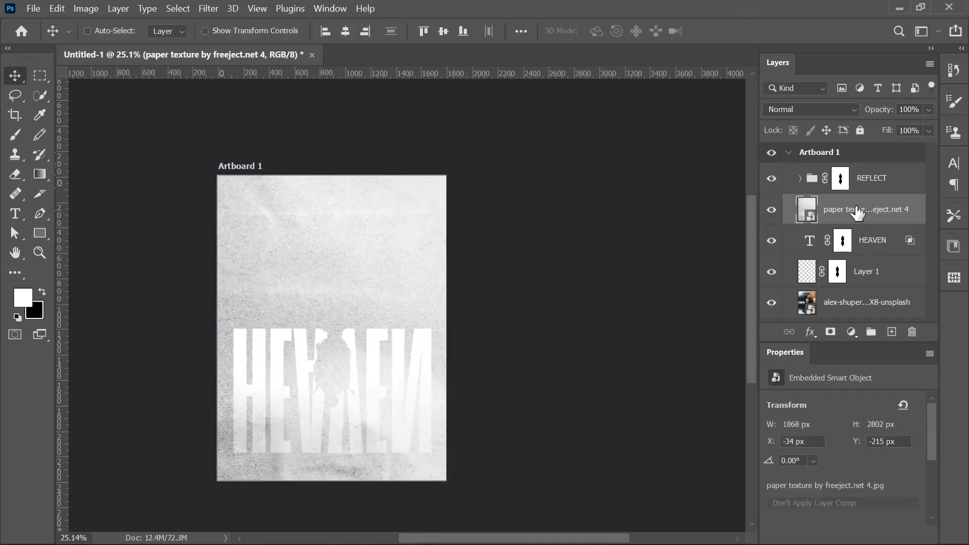
Move the paper texture layer below Layer 1, keep its blend mode at Normal and invert its tones.
{"action": "left_click_drag", "start_coordinate": [858, 214], "coordinate": [855, 262]}
{"action": "left_click", "coordinate": [799, 110]}
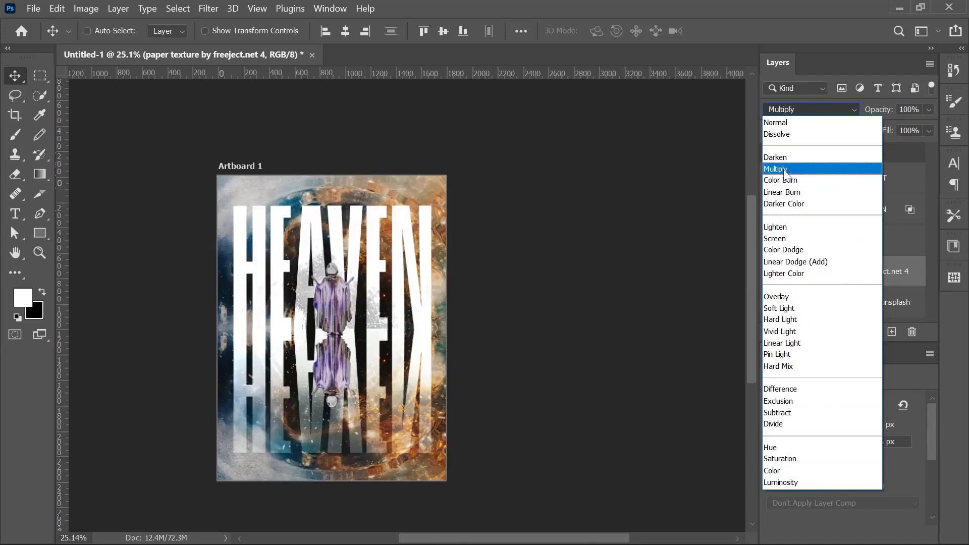
{"action": "left_click", "coordinate": [778, 123]}
{"action": "key", "text": "ctrl+i"}
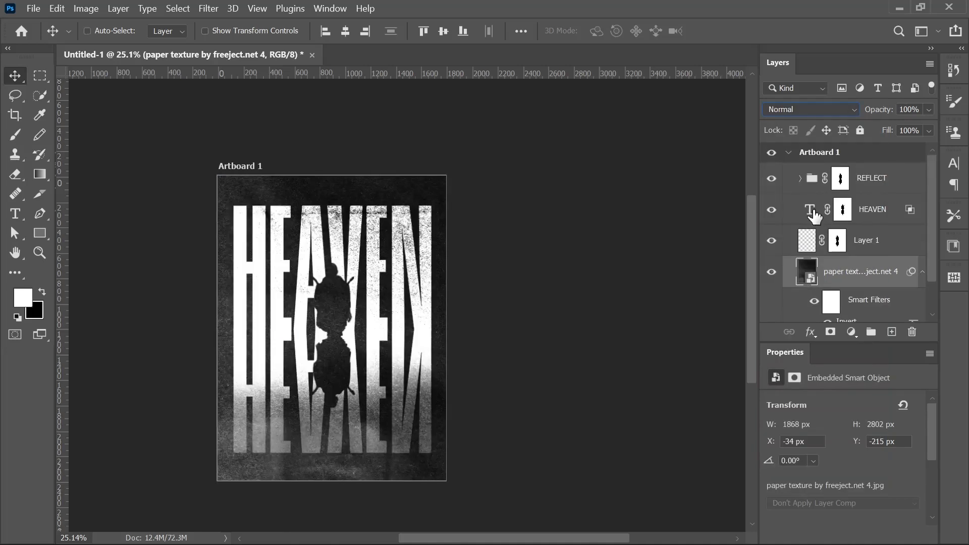
Duplicate the background photo above the paper texture and mask the copy so only the central figure shows.
{"action": "scroll", "coordinate": [908, 277], "scroll_direction": "down", "scroll_amount": 2}
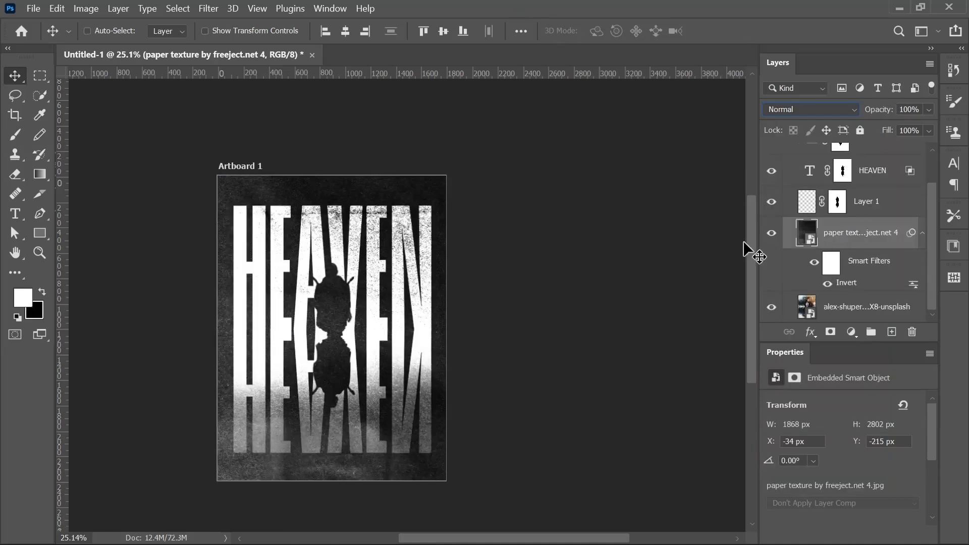
{"action": "left_click_drag", "start_coordinate": [833, 307], "coordinate": [841, 234]}
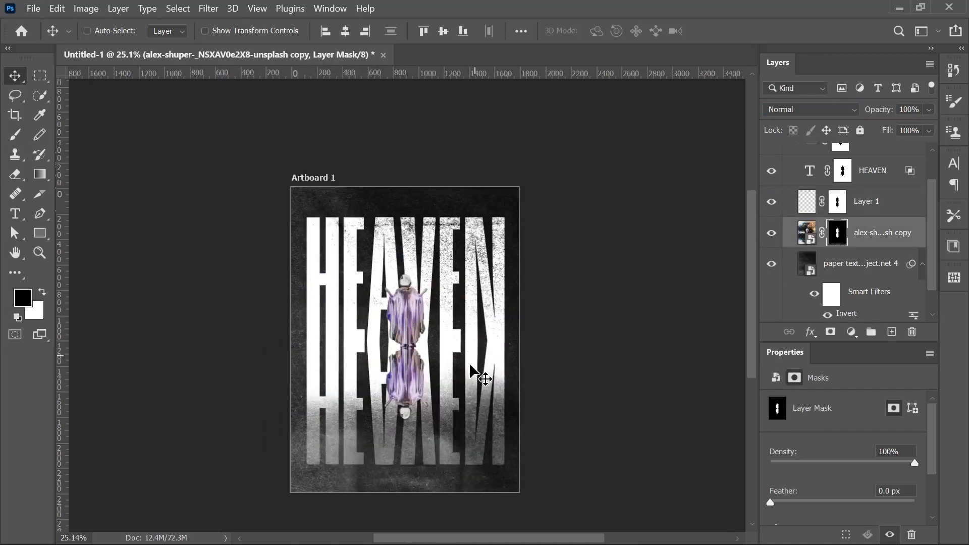
{"action": "scroll", "coordinate": [472, 366], "scroll_direction": "up", "scroll_amount": 3}
{"action": "left_click_drag", "start_coordinate": [488, 356], "coordinate": [482, 330]}
{"action": "left_click", "coordinate": [868, 265]}
{"action": "left_click", "coordinate": [900, 240]}
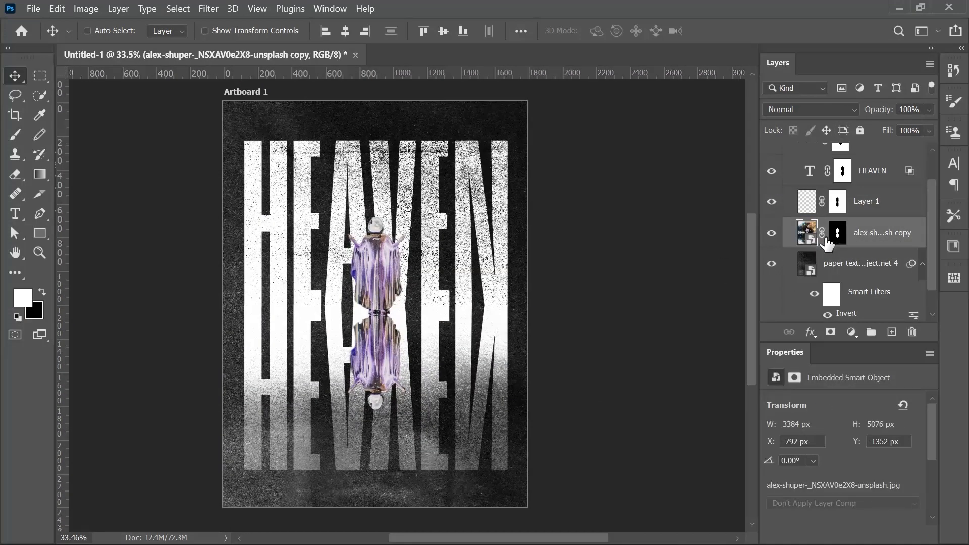
Add a Hue/Saturation adjustment clipped to the masked figure copy and lower its master saturation to -61.
{"action": "left_click", "coordinate": [851, 332]}
{"action": "left_click", "coordinate": [873, 187]}
{"action": "left_click", "coordinate": [876, 236]}
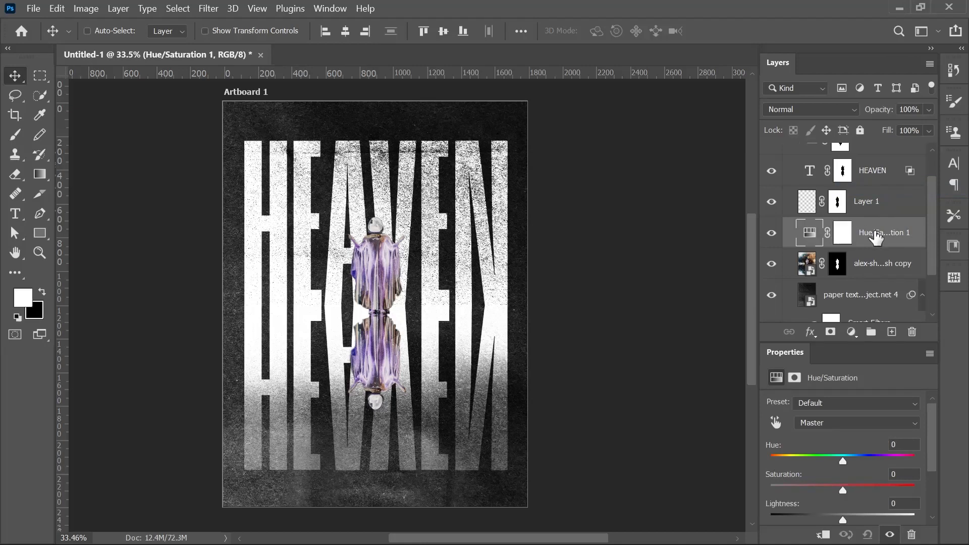
{"action": "right_click", "coordinate": [876, 237]}
{"action": "left_click", "coordinate": [739, 302]}
{"action": "scroll", "coordinate": [852, 427], "scroll_direction": "down", "scroll_amount": 1}
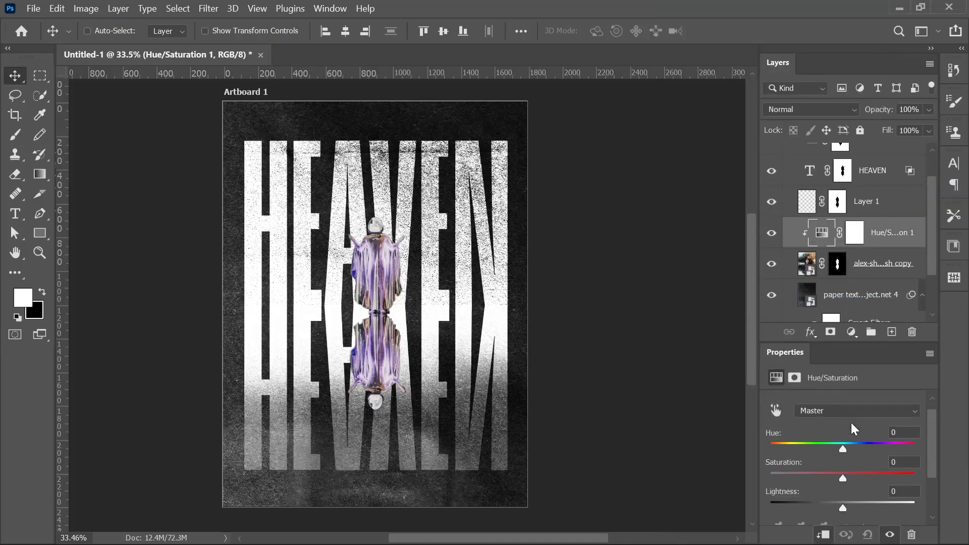
{"action": "scroll", "coordinate": [854, 428], "scroll_direction": "down", "scroll_amount": 1}
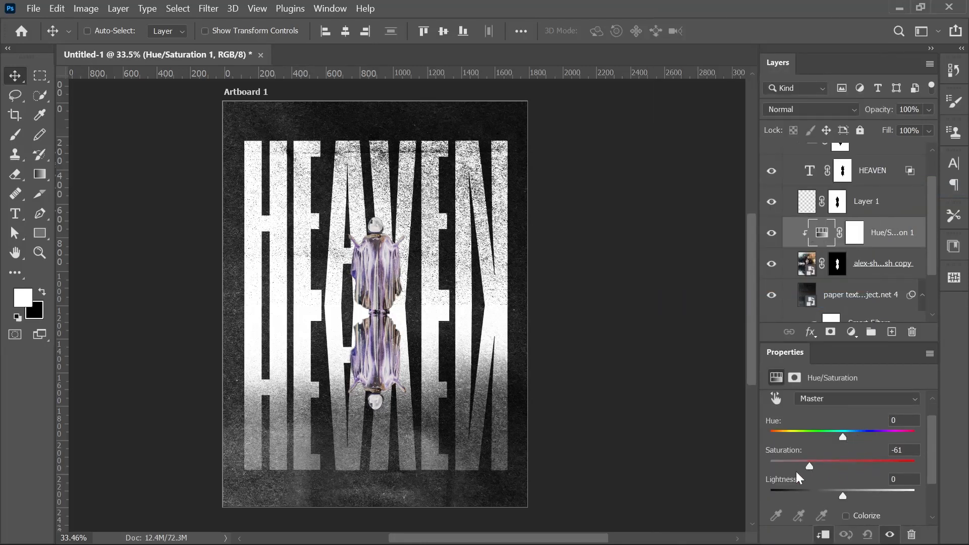
Set the adjustment's Cyans saturation to -100, and the Magentas saturation to -81 with lightness -100.
{"action": "left_click", "coordinate": [807, 400]}
{"action": "left_click", "coordinate": [808, 411]}
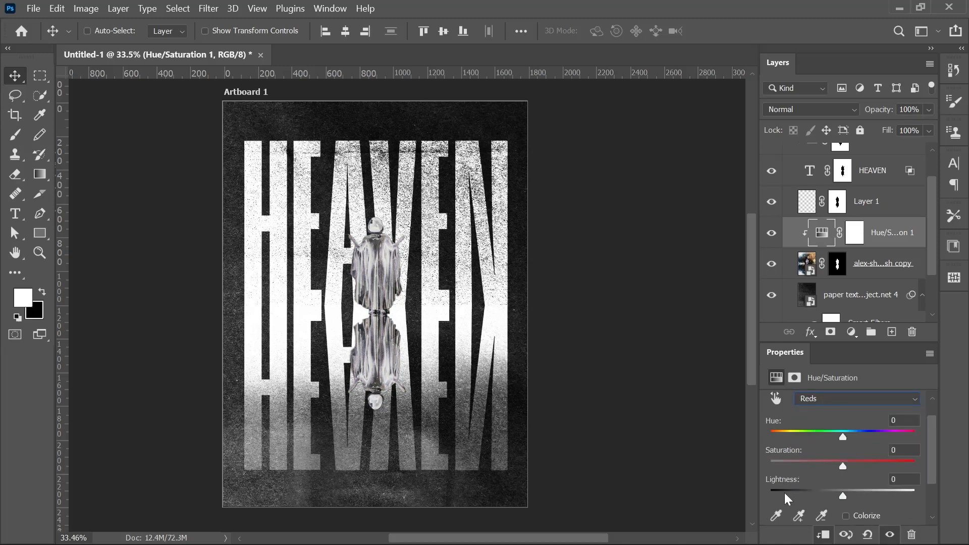
{"action": "left_click", "coordinate": [816, 400]}
{"action": "left_click", "coordinate": [858, 455]}
{"action": "left_click_drag", "start_coordinate": [843, 466], "coordinate": [770, 468]}
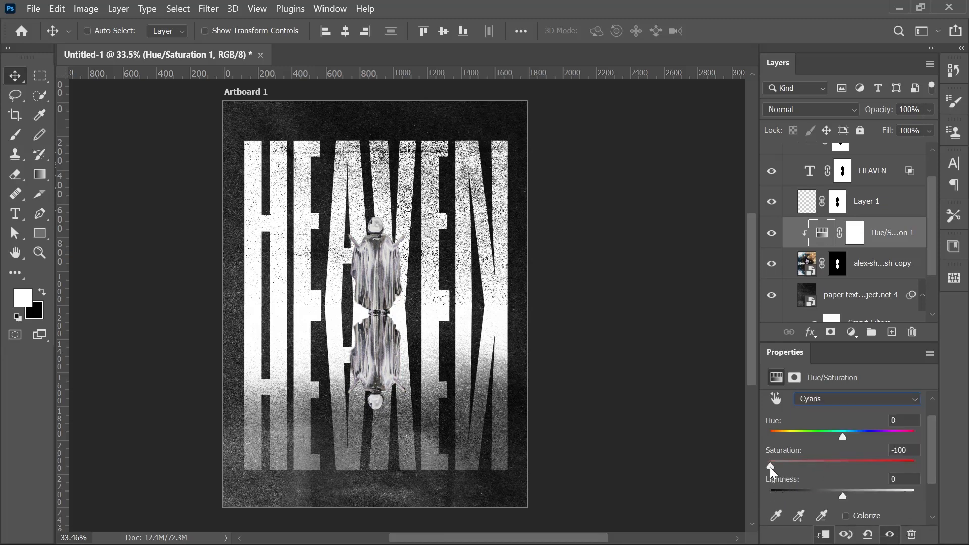
{"action": "left_click", "coordinate": [844, 398]}
{"action": "left_click", "coordinate": [861, 494]}
{"action": "left_click_drag", "start_coordinate": [843, 466], "coordinate": [784, 464]}
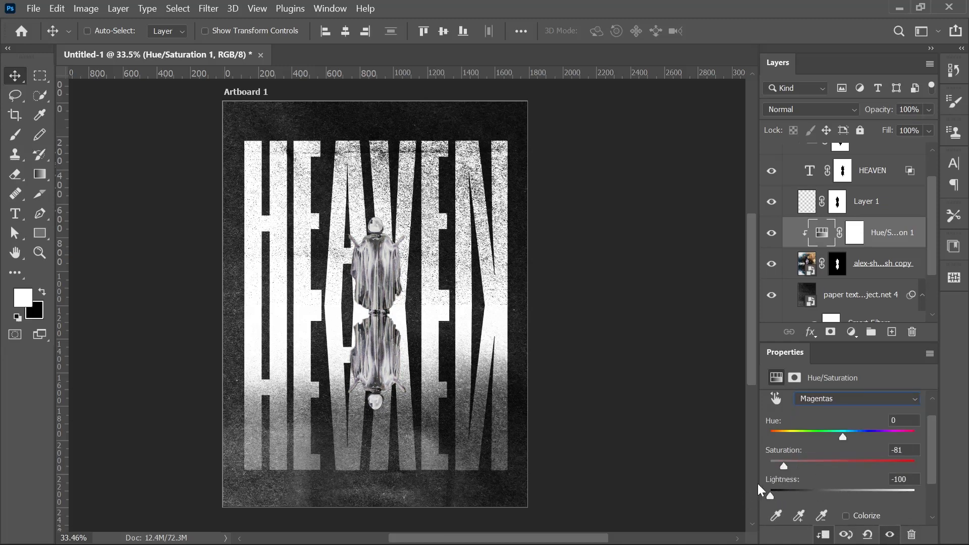
Add a layer mask to the paper texture layer.
{"action": "left_click", "coordinate": [823, 293]}
{"action": "left_click", "coordinate": [831, 332]}
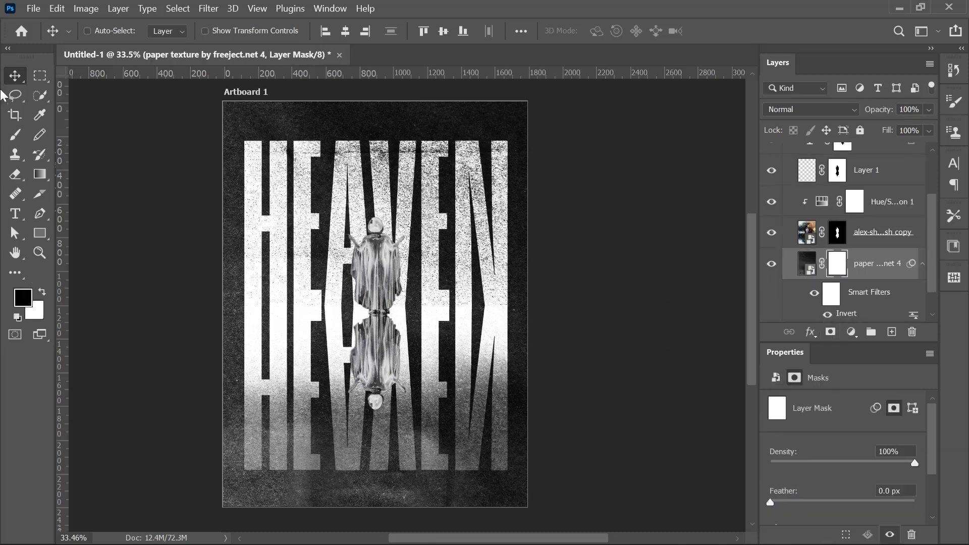
Try brushing the middle of the paper texture's mask with a soft 1100 px black brush at 50% opacity.
{"action": "left_click", "coordinate": [16, 137]}
{"action": "left_click_drag", "start_coordinate": [282, 274], "coordinate": [513, 321]}
{"action": "key", "text": "ctrl+z"}
{"action": "left_click_drag", "start_coordinate": [284, 308], "coordinate": [359, 312]}
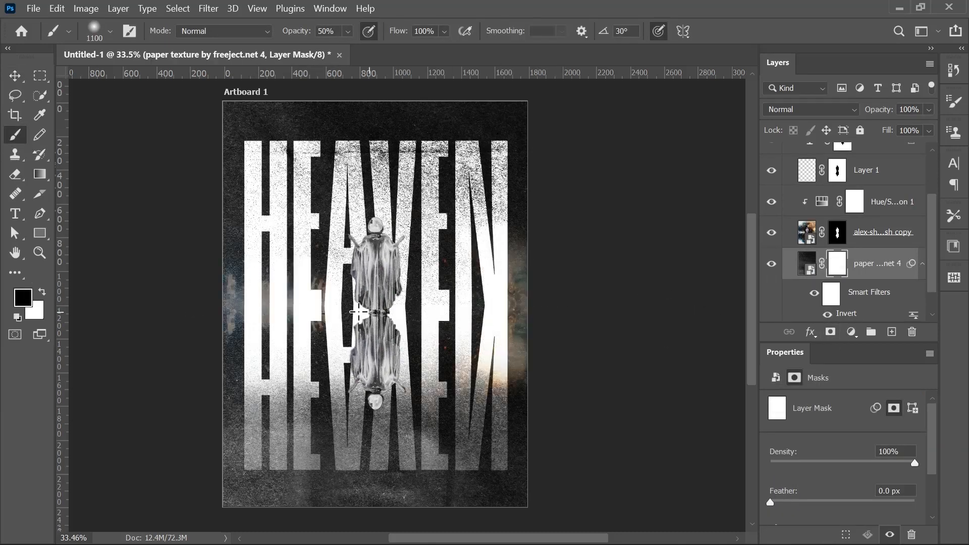
{"action": "key", "text": "ctrl+z"}
Hide the paper texture's middle band with a reflected black-to-transparent gradient on its mask, running from the poster's centre to near its upper edge.
{"action": "left_click", "coordinate": [39, 174]}
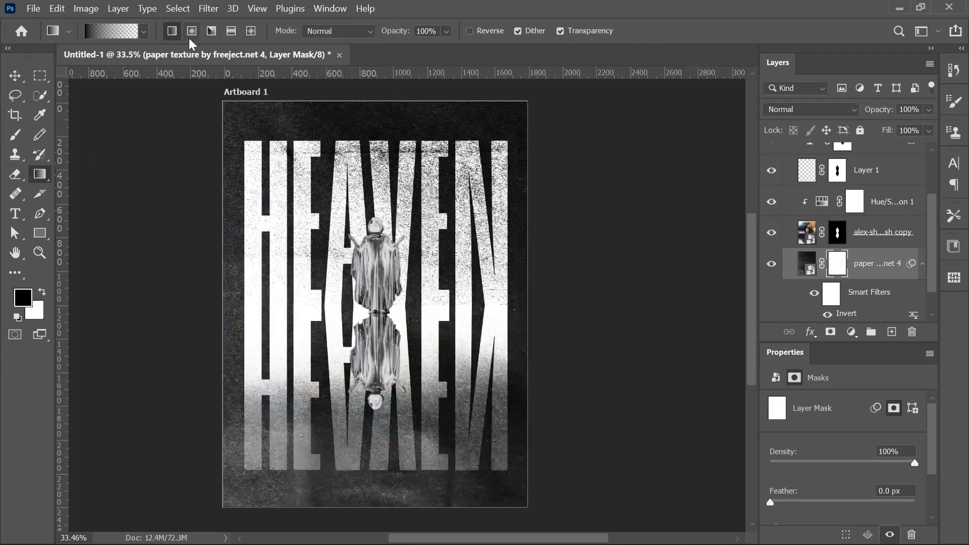
{"action": "left_click", "coordinate": [231, 34]}
{"action": "left_click_drag", "start_coordinate": [376, 307], "coordinate": [377, 454]}
{"action": "key", "text": "ctrl+z"}
{"action": "left_click_drag", "start_coordinate": [383, 330], "coordinate": [384, 404]}
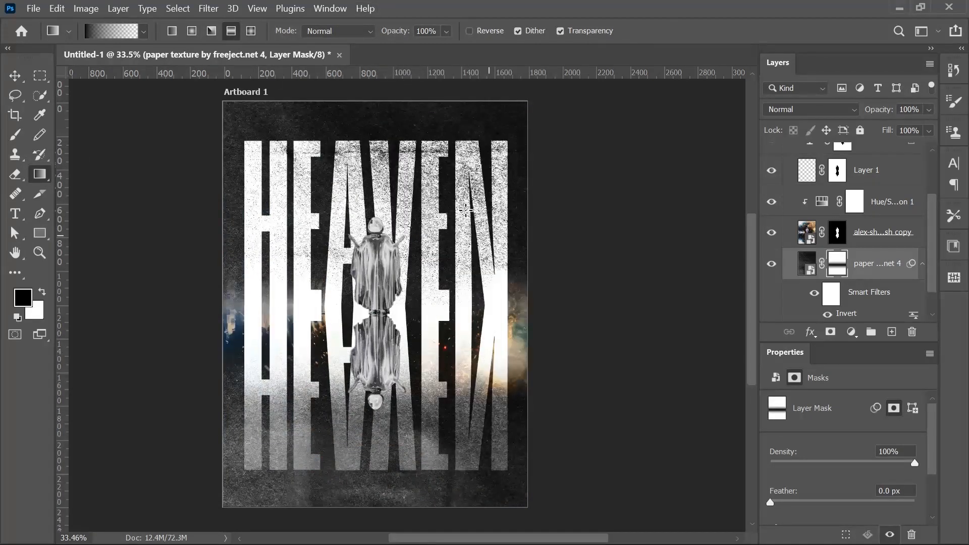
{"action": "key", "text": "ctrl+z"}
{"action": "left_click_drag", "start_coordinate": [408, 303], "coordinate": [403, 174]}
Set the bottom background photo's blend mode to Color and compare the poster with the paper texture hidden and shown.
{"action": "scroll", "coordinate": [823, 258], "scroll_direction": "down", "scroll_amount": 2}
{"action": "left_click", "coordinate": [836, 307]}
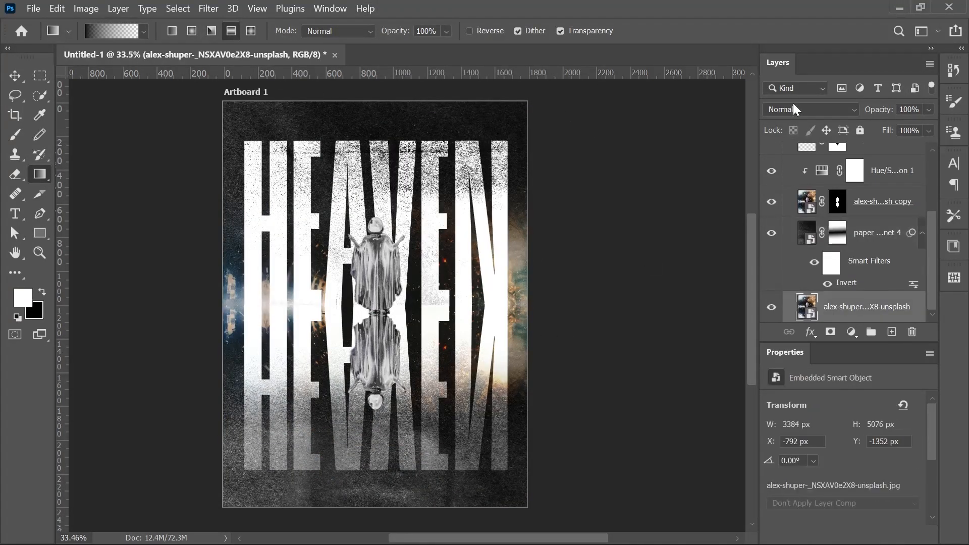
{"action": "left_click", "coordinate": [794, 109]}
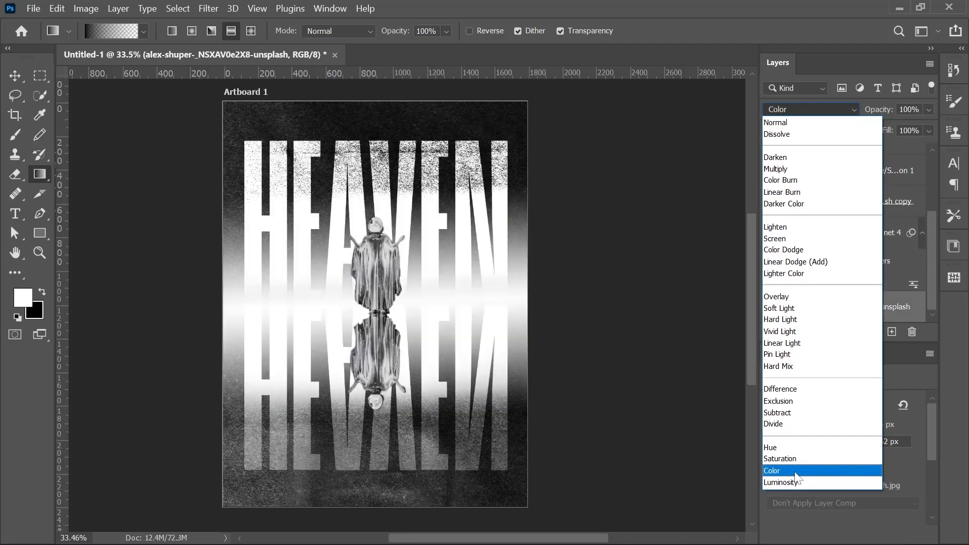
{"action": "left_click", "coordinate": [797, 474]}
{"action": "left_click", "coordinate": [772, 233]}
{"action": "left_click", "coordinate": [772, 233]}
Duplicate the background photo, set the copy to Normal above the paper texture, and hide it with an inverted black mask.
{"action": "left_click_drag", "start_coordinate": [581, 320], "coordinate": [554, 329]}
{"action": "key", "text": "ctrl+j"}
{"action": "scroll", "coordinate": [854, 258], "scroll_direction": "down", "scroll_amount": 2}
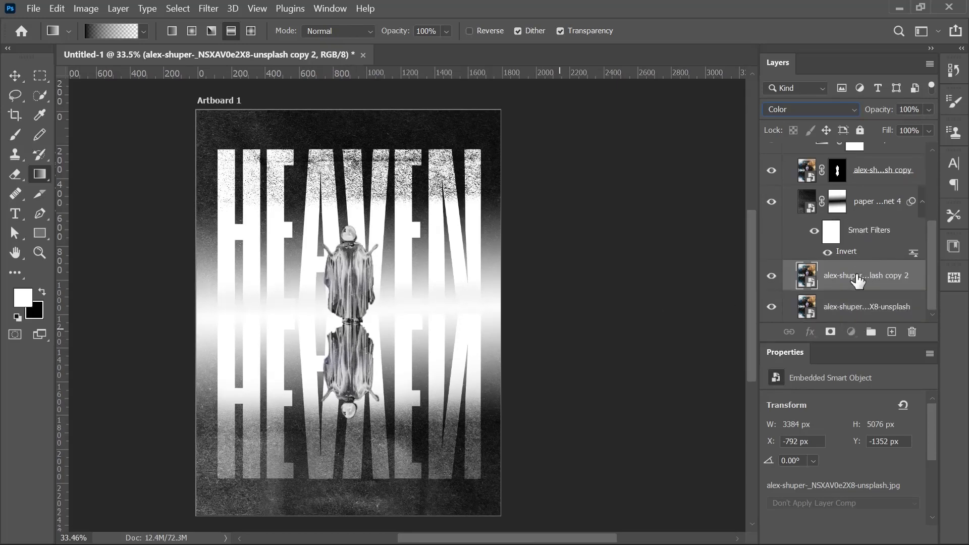
{"action": "left_click_drag", "start_coordinate": [858, 279], "coordinate": [858, 320]}
{"action": "left_click", "coordinate": [783, 107]}
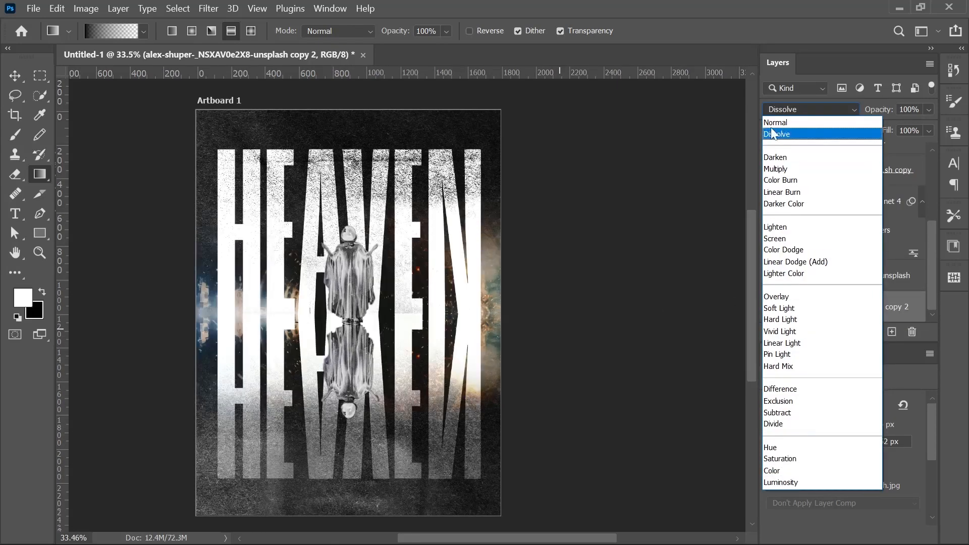
{"action": "left_click", "coordinate": [787, 122]}
{"action": "left_click", "coordinate": [833, 333]}
{"action": "key", "text": "ctrl+i"}
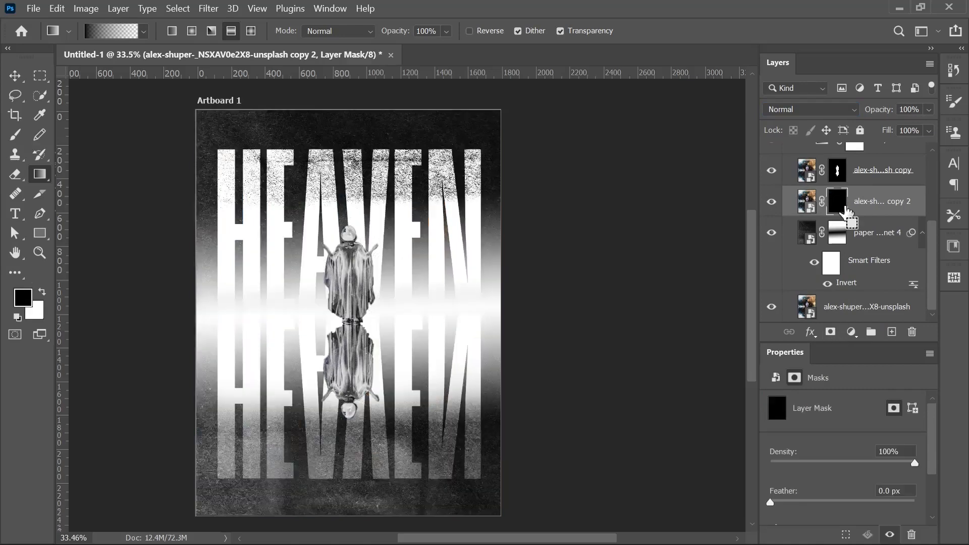
Set the blend mode of the photo's copy 2 layer to Luminosity.
{"action": "left_click", "coordinate": [812, 196]}
{"action": "left_click", "coordinate": [796, 109]}
{"action": "left_click", "coordinate": [783, 483]}
Reveal copy 2 along the poster's upper and lower areas by painting its mask with a soft white brush at 50% opacity.
{"action": "left_click", "coordinate": [832, 200]}
{"action": "left_click", "coordinate": [14, 135]}
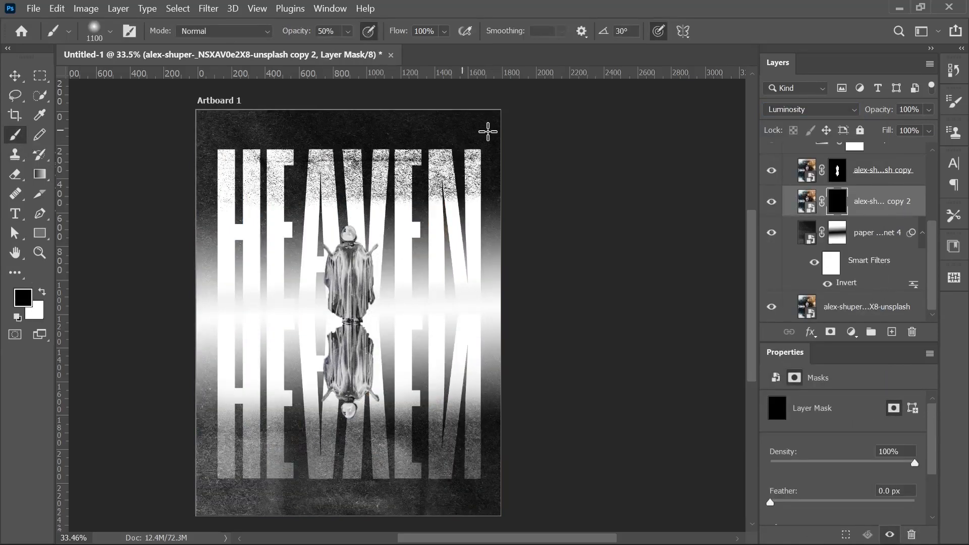
{"action": "key", "text": "x"}
{"action": "mouse_move", "coordinate": [190, 133]}
{"action": "left_mouse_down"}
{"action": "mouse_move", "coordinate": [512, 128]}
{"action": "mouse_move", "coordinate": [471, 188]}
{"action": "mouse_move", "coordinate": [512, 191]}
{"action": "left_mouse_up"}
{"action": "mouse_move", "coordinate": [182, 471]}
{"action": "left_mouse_down"}
{"action": "mouse_move", "coordinate": [376, 480]}
{"action": "mouse_move", "coordinate": [497, 464]}
{"action": "left_mouse_up"}
{"action": "mouse_move", "coordinate": [328, 470]}
{"action": "left_mouse_down"}
{"action": "mouse_move", "coordinate": [298, 471]}
{"action": "mouse_move", "coordinate": [451, 470]}
{"action": "mouse_move", "coordinate": [152, 431]}
{"action": "mouse_move", "coordinate": [428, 483]}
{"action": "mouse_move", "coordinate": [426, 463]}
{"action": "left_mouse_up"}
{"action": "left_click_drag", "start_coordinate": [380, 379], "coordinate": [413, 380]}
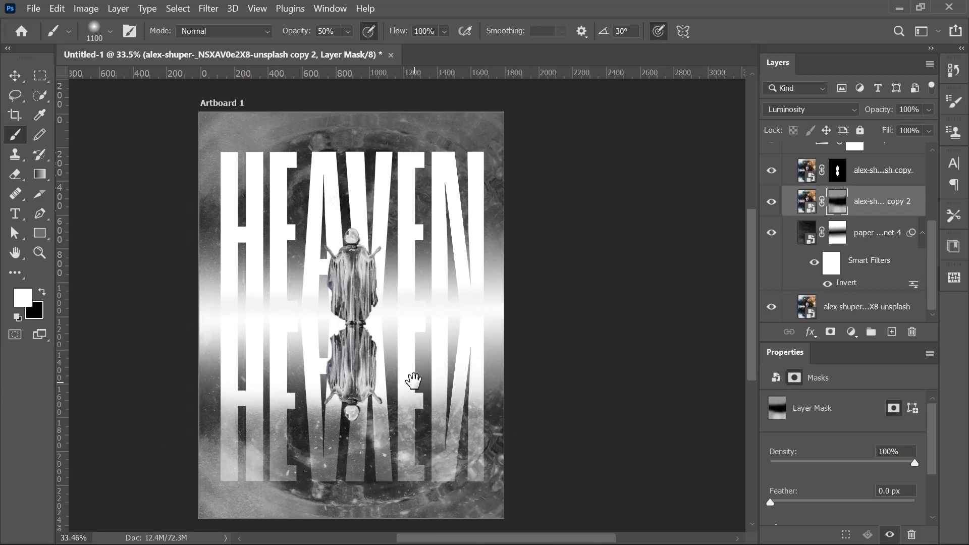
Expand the REFLECT group and refine the lower part of HEAVEN copy 3's mask with a soft 600 px black brush at 100% opacity.
{"action": "scroll", "coordinate": [830, 245], "scroll_direction": "up", "scroll_amount": 5}
{"action": "left_click", "coordinate": [800, 178]}
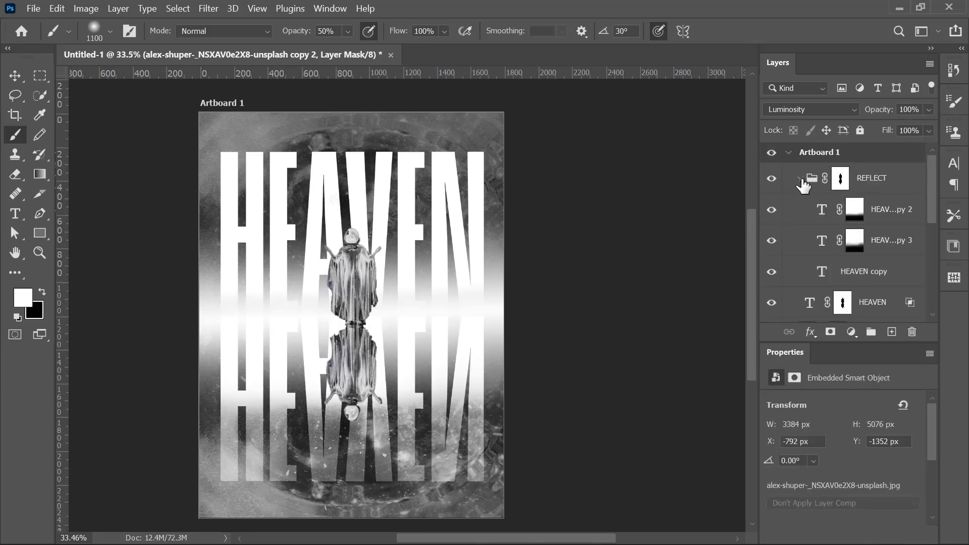
{"action": "left_click", "coordinate": [864, 243]}
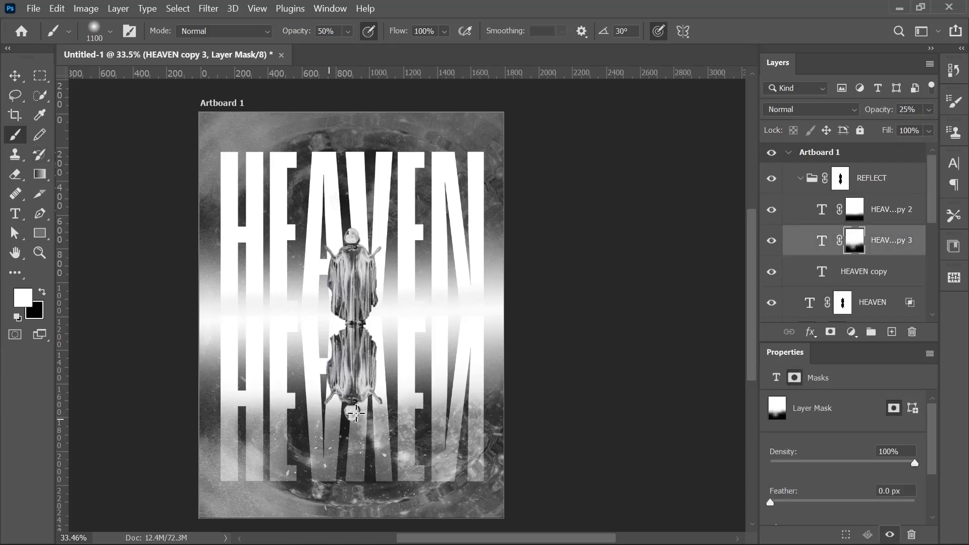
{"action": "key", "text": "x"}
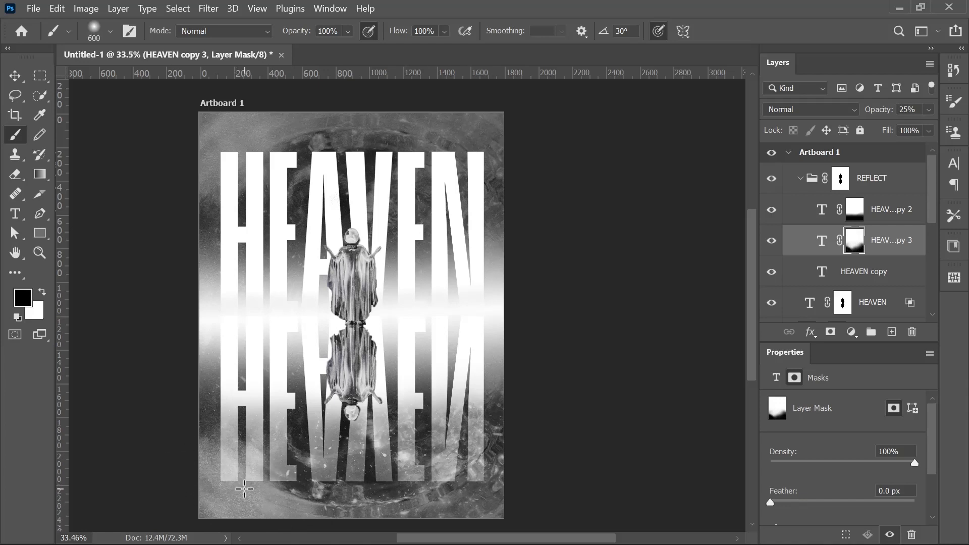
{"action": "key", "text": "alt+]"}
Add a layer mask to the HEAVEN copy text layer.
{"action": "left_click", "coordinate": [863, 274]}
{"action": "left_click", "coordinate": [830, 332]}
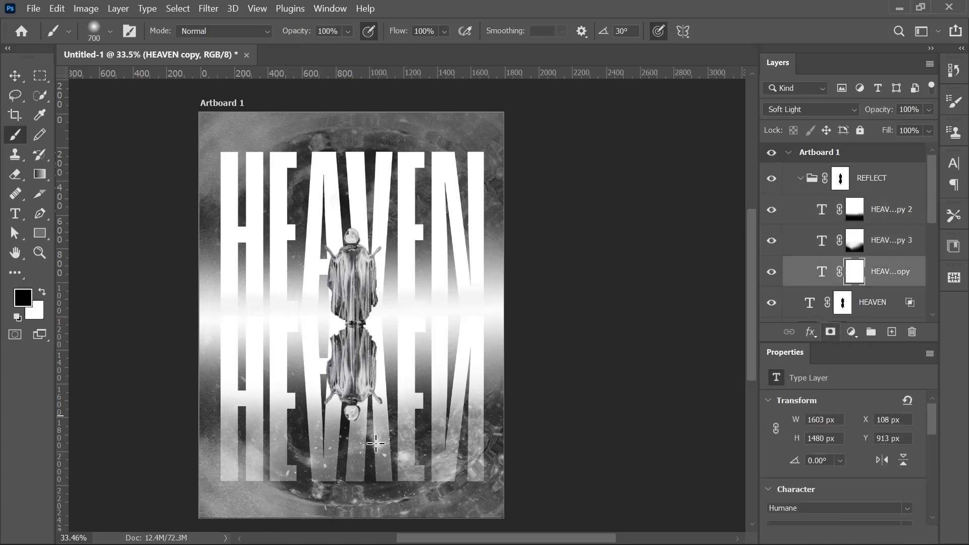
Try fading the lower-left letters on HEAVEN copy's mask with a soft black brush at 100% opacity.
{"action": "key", "text": "]"}
{"action": "left_click_drag", "start_coordinate": [205, 485], "coordinate": [313, 499]}
{"action": "key", "text": "ctrl+z"}
Fade HEAVEN copy's lower letters by painting its mask black at 50% opacity, and soften the fade with a 1500 px white brush.
{"action": "key", "text": "5"}
{"action": "left_click_drag", "start_coordinate": [275, 523], "coordinate": [194, 433]}
{"action": "key", "text": "ctrl+z"}
{"action": "key", "text": "]"}
{"action": "key", "text": "]"}
{"action": "key", "text": "]"}
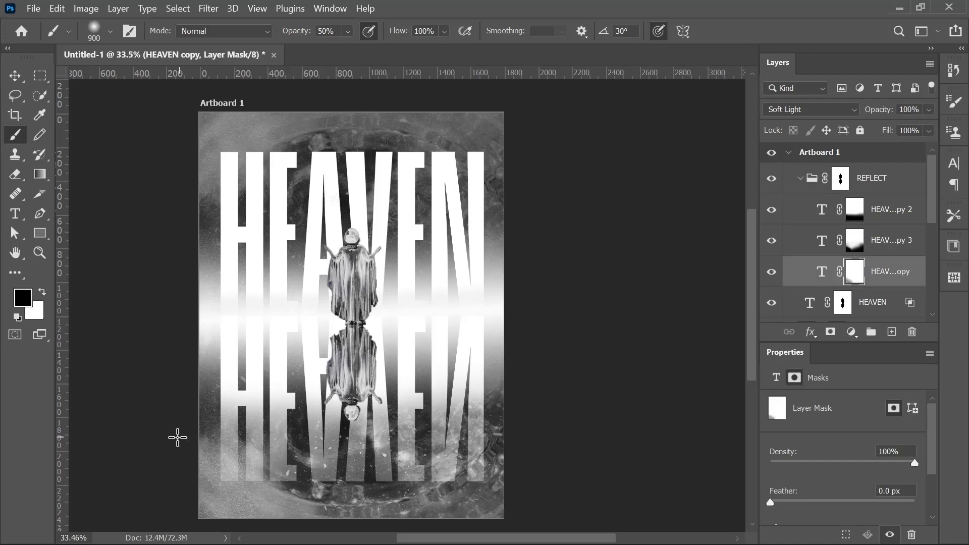
{"action": "mouse_move", "coordinate": [238, 527]}
{"action": "left_mouse_down"}
{"action": "mouse_move", "coordinate": [479, 477]}
{"action": "mouse_move", "coordinate": [318, 509]}
{"action": "mouse_move", "coordinate": [435, 513]}
{"action": "left_mouse_up"}
{"action": "key", "text": "x"}
{"action": "left_click_drag", "start_coordinate": [222, 444], "coordinate": [419, 431]}
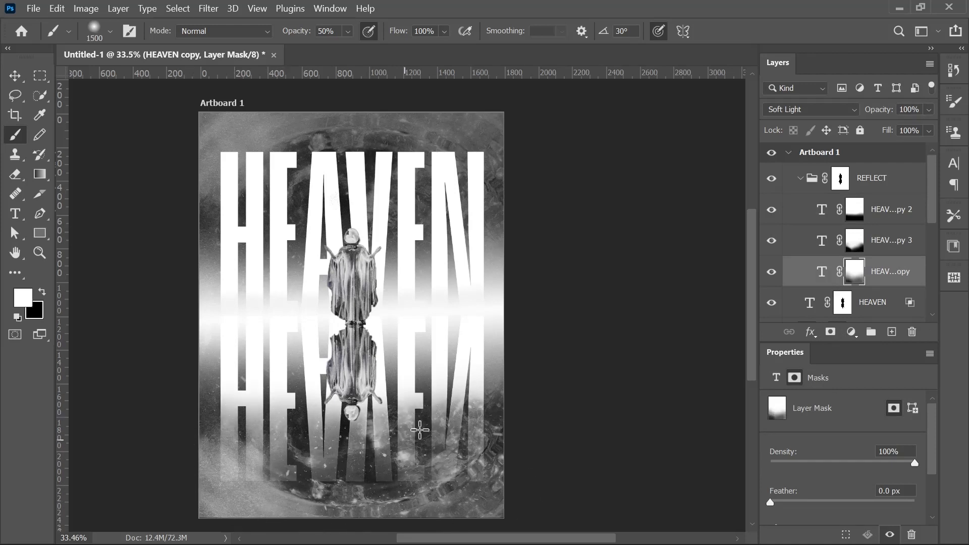
Undo the last stroke on HEAVEN copy's mask, repaint across the lower letters at 50% opacity, and set the brush to black at 700 px.
{"action": "key", "text": "ctrl+z"}
{"action": "left_click_drag", "start_coordinate": [222, 425], "coordinate": [553, 405]}
{"action": "key", "text": "x"}
{"action": "key", "text": "["}
{"action": "key", "text": "["}
{"action": "key", "text": "["}
{"action": "key", "text": "["}
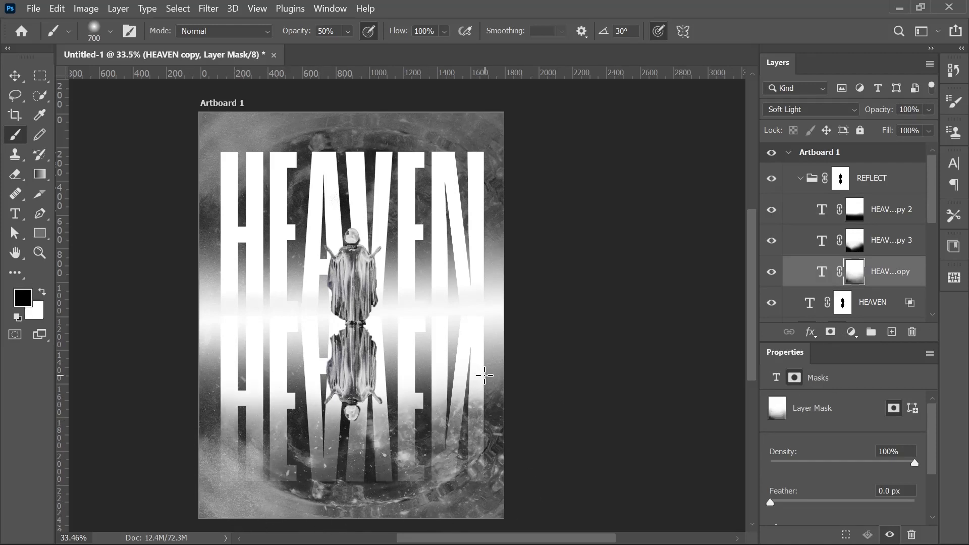
Compare the central figure with and without the Hue/Saturation 1 adjustment, and delete that adjustment layer.
{"action": "left_click", "coordinate": [24, 84]}
{"action": "scroll", "coordinate": [888, 232], "scroll_direction": "down", "scroll_amount": 5}
{"action": "left_click", "coordinate": [889, 161]}
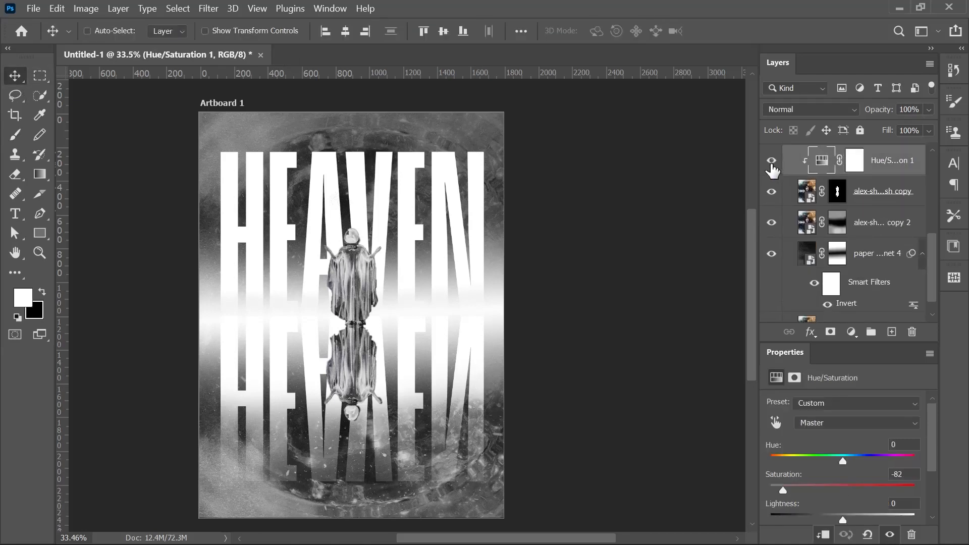
{"action": "left_click", "coordinate": [772, 161]}
{"action": "left_click", "coordinate": [772, 161]}
{"action": "left_click", "coordinate": [912, 331]}
{"action": "left_click", "coordinate": [472, 230]}
Add a new Hue/Saturation adjustment layer above the central figure's layer and clip it to that layer.
{"action": "left_click", "coordinate": [852, 332]}
{"action": "left_click", "coordinate": [861, 184]}
{"action": "right_click", "coordinate": [861, 174]}
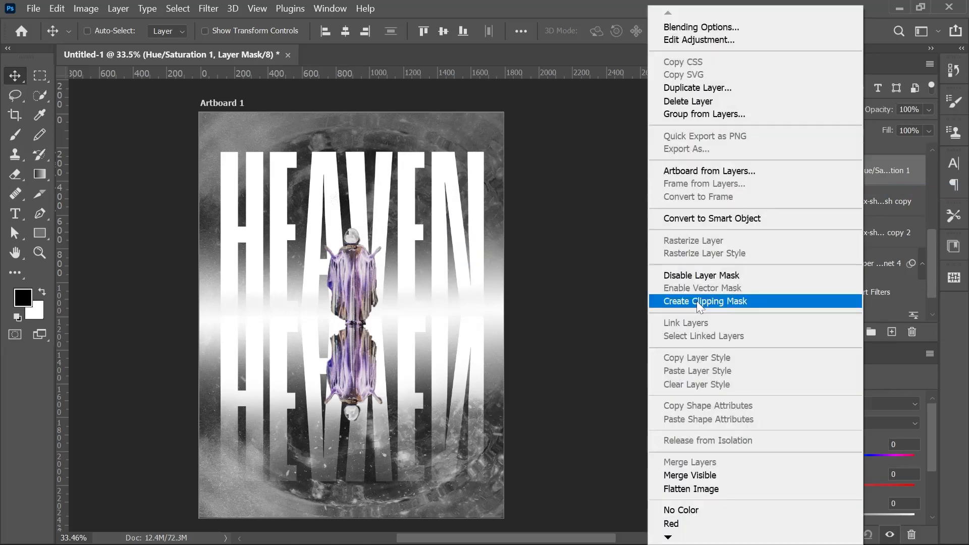
{"action": "left_click", "coordinate": [700, 302]}
Colorize the central figure with saturation 36 and set the Hue/Saturation layer's blend mode to Hard Light.
{"action": "left_click", "coordinate": [847, 468]}
{"action": "left_click_drag", "start_coordinate": [807, 416], "coordinate": [822, 416]}
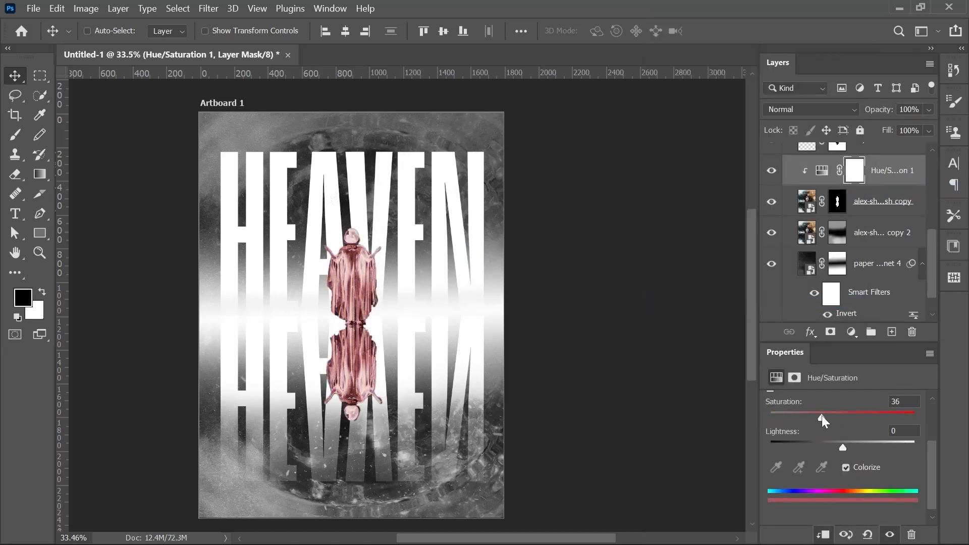
{"action": "scroll", "coordinate": [846, 425], "scroll_direction": "up", "scroll_amount": 2}
{"action": "left_click", "coordinate": [822, 170]}
{"action": "left_click", "coordinate": [807, 109]}
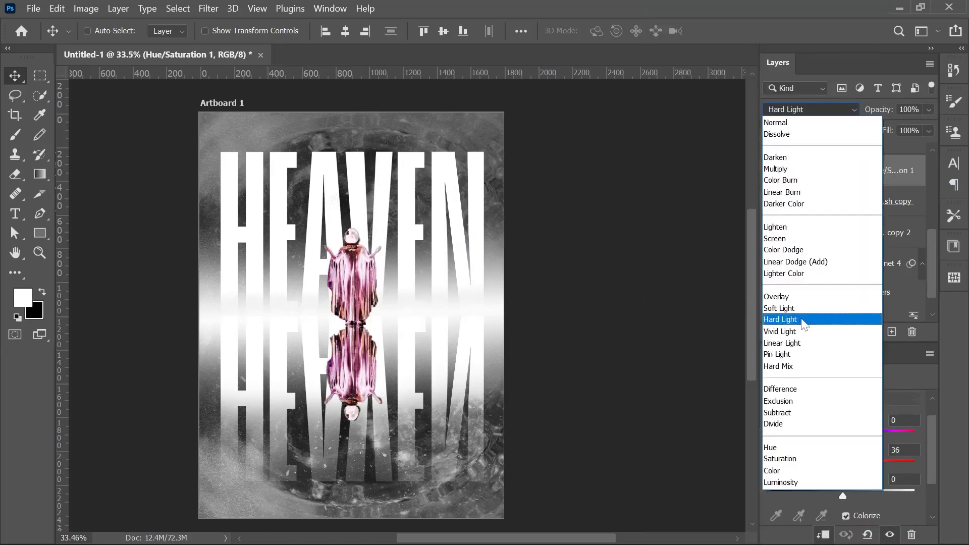
{"action": "left_click", "coordinate": [803, 319]}
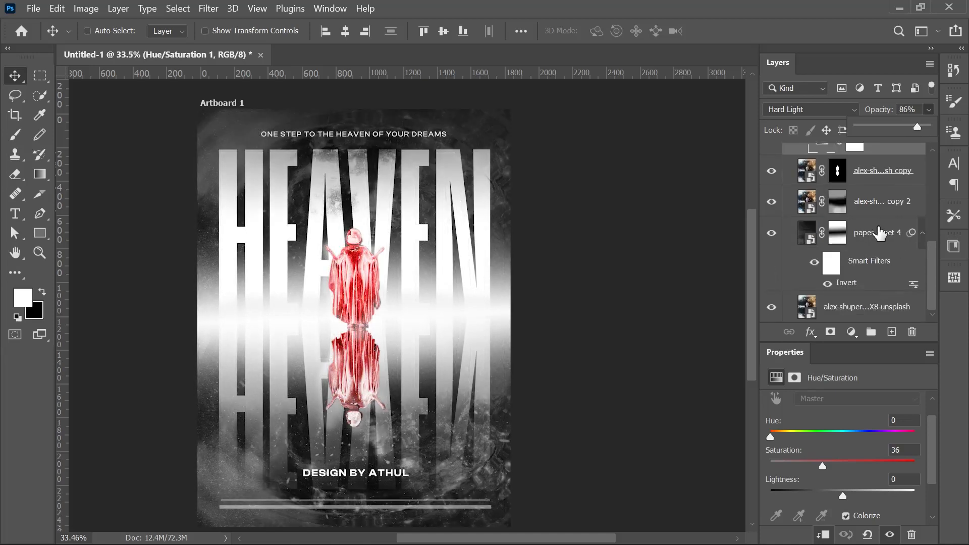
Select the inverted paper texture 4 layer beneath the central figure's layers.
{"action": "left_click", "coordinate": [881, 233]}
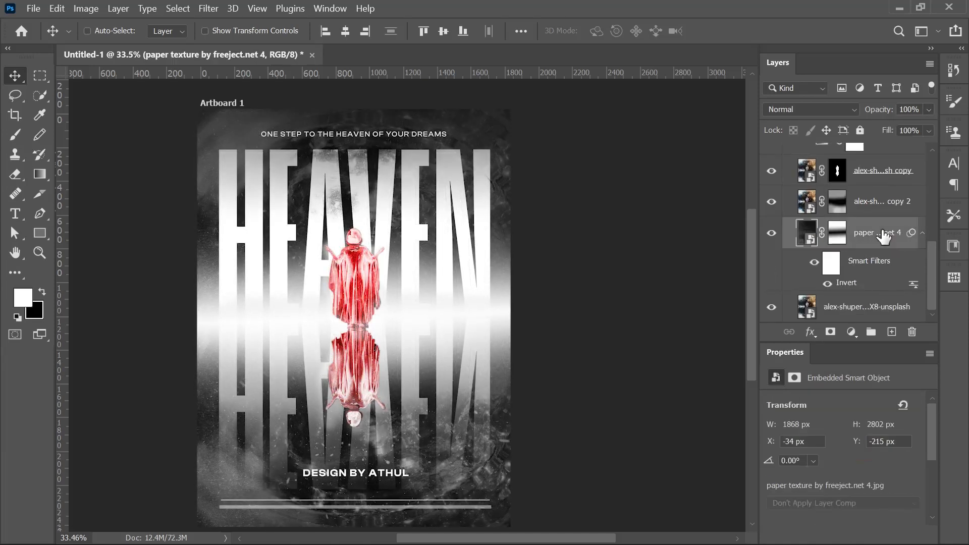